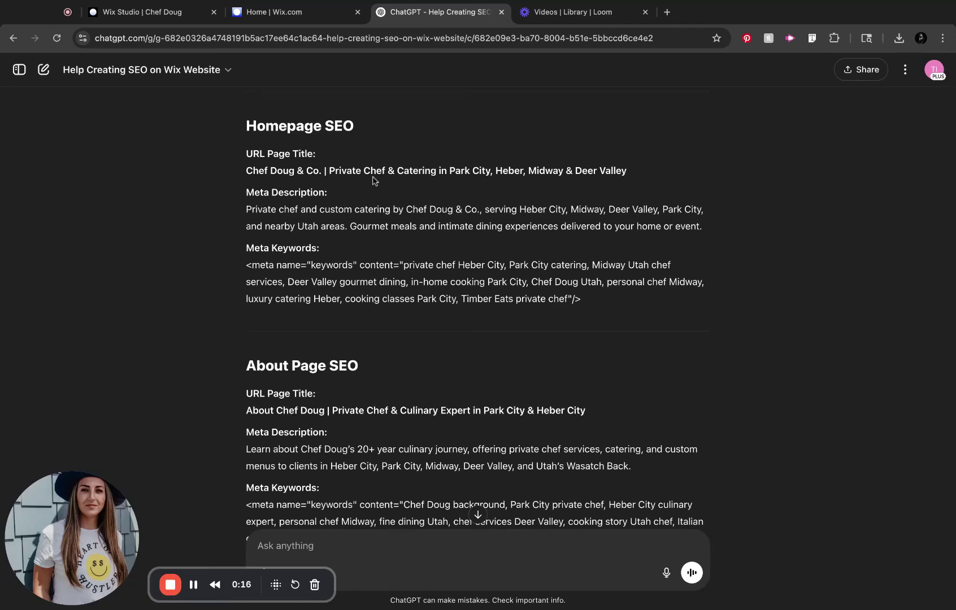
Switch to the Wix dashboard and bring up the SEO settings for the site's main pages, edited by page.
left_click(298, 15)
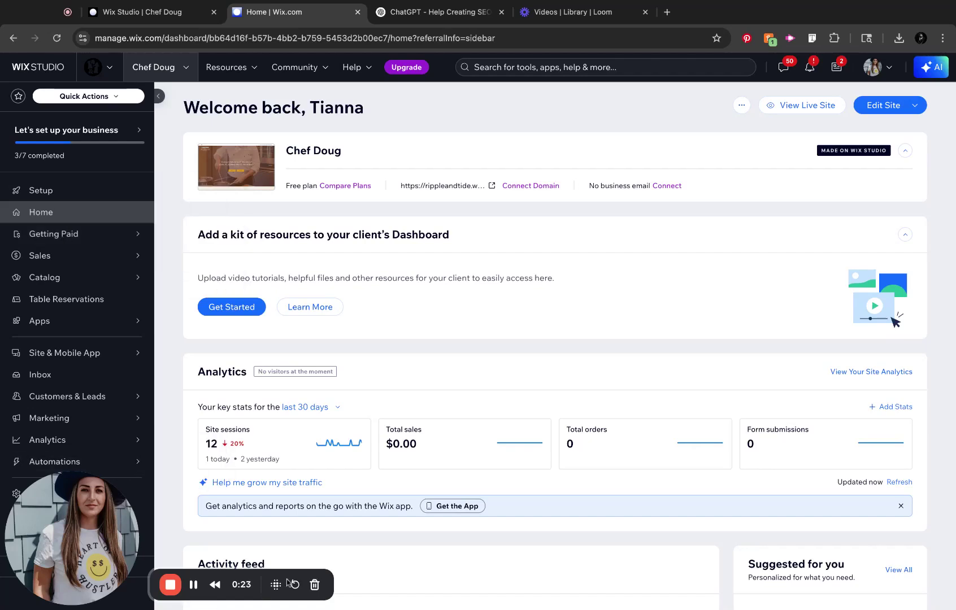
left_click(72, 496)
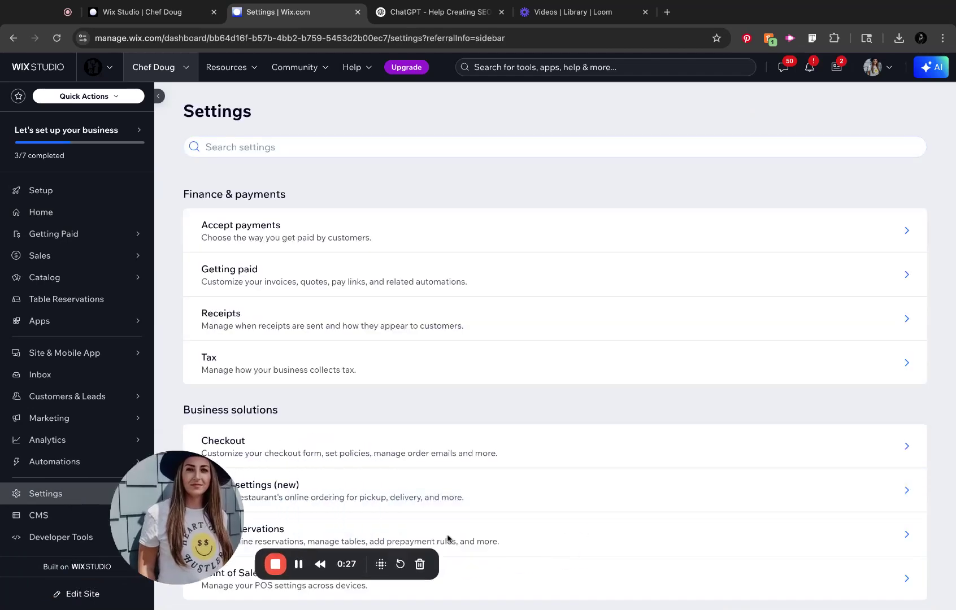
scroll(345, 417, "down", 5)
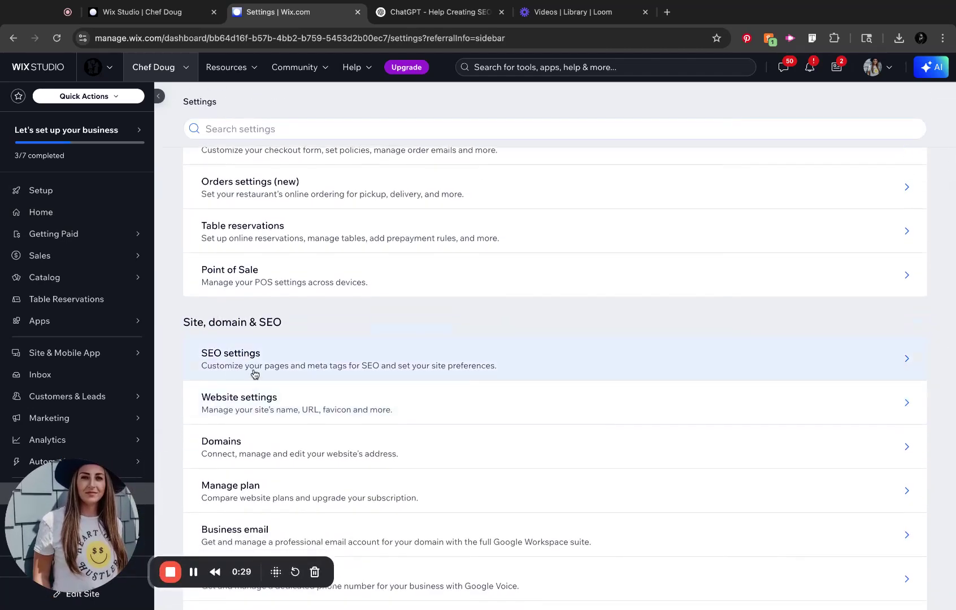
left_click(294, 365)
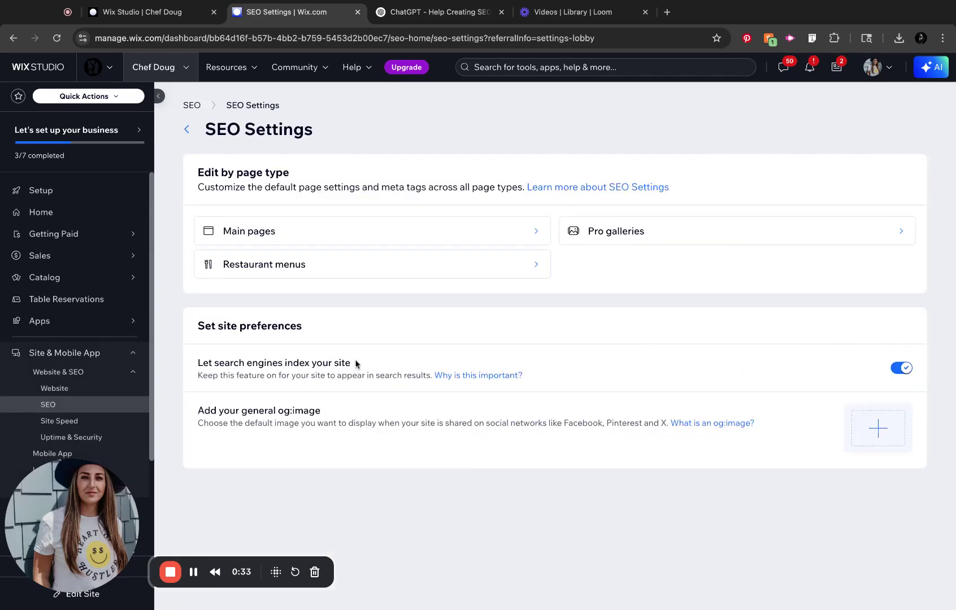
left_click(330, 234)
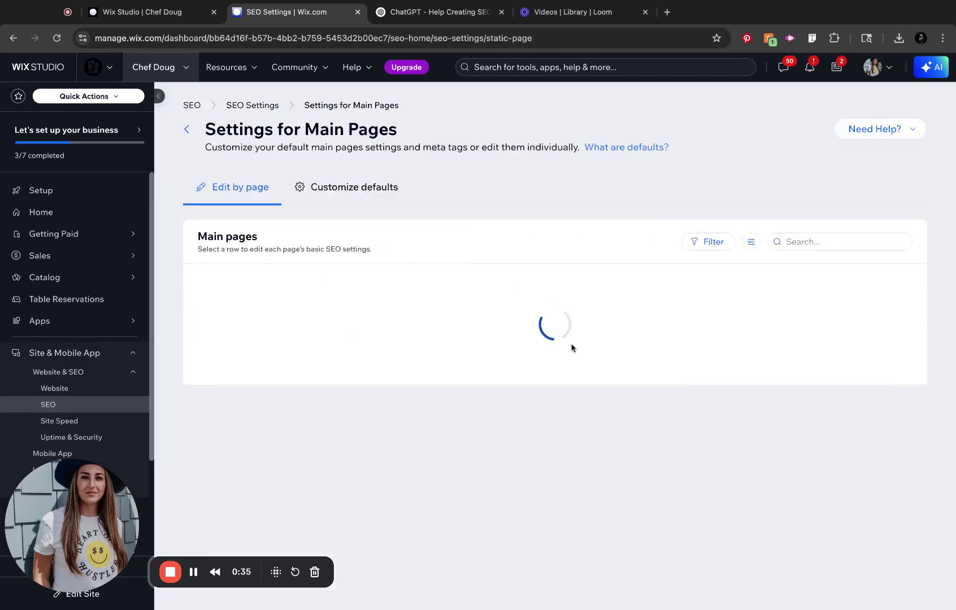
scroll(570, 353, "down", 3)
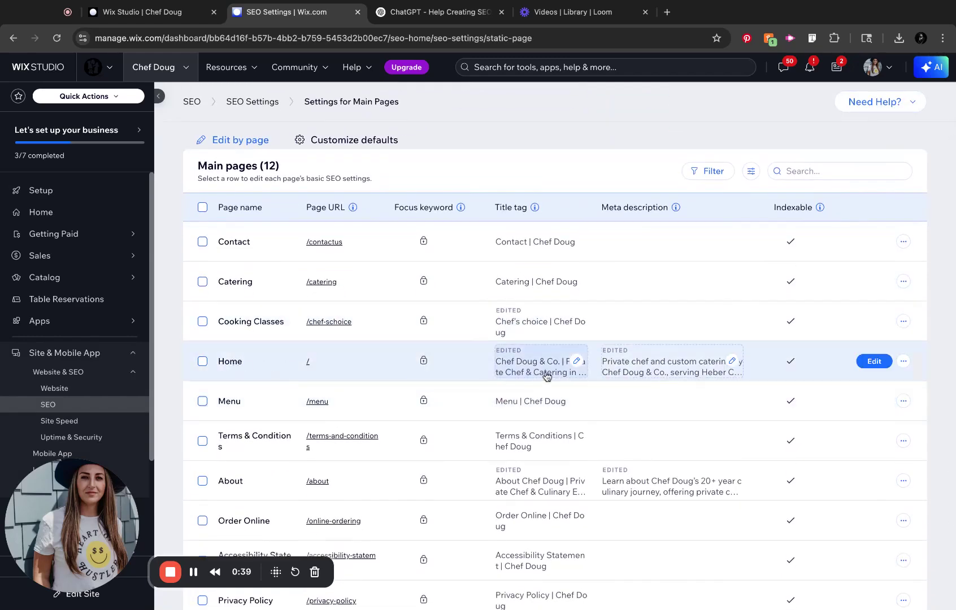
Compare the homepage URL page title in ChatGPT with the Home page's title tag in Wix.
left_click(453, 12)
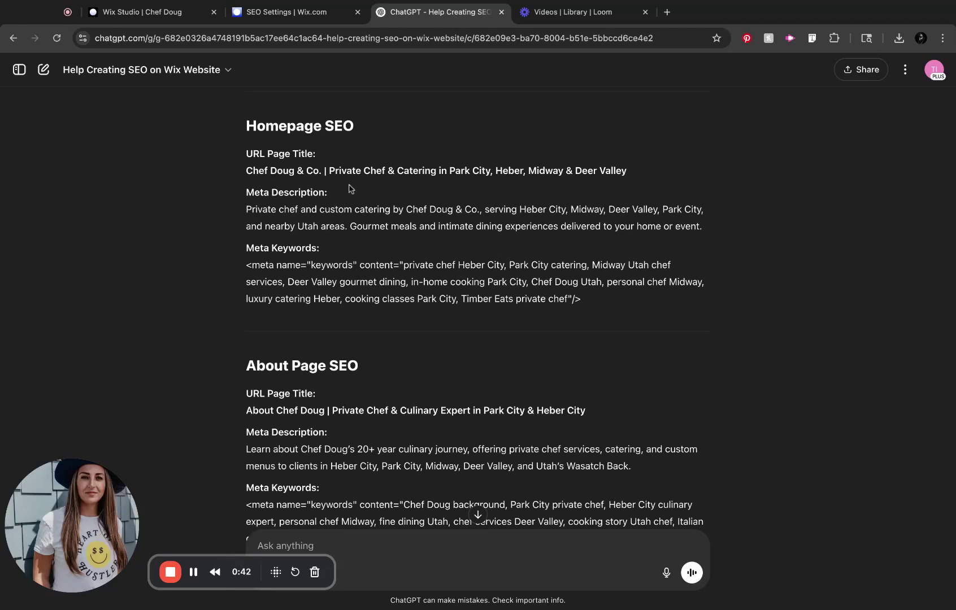
left_click_drag(669, 171, 656, 174)
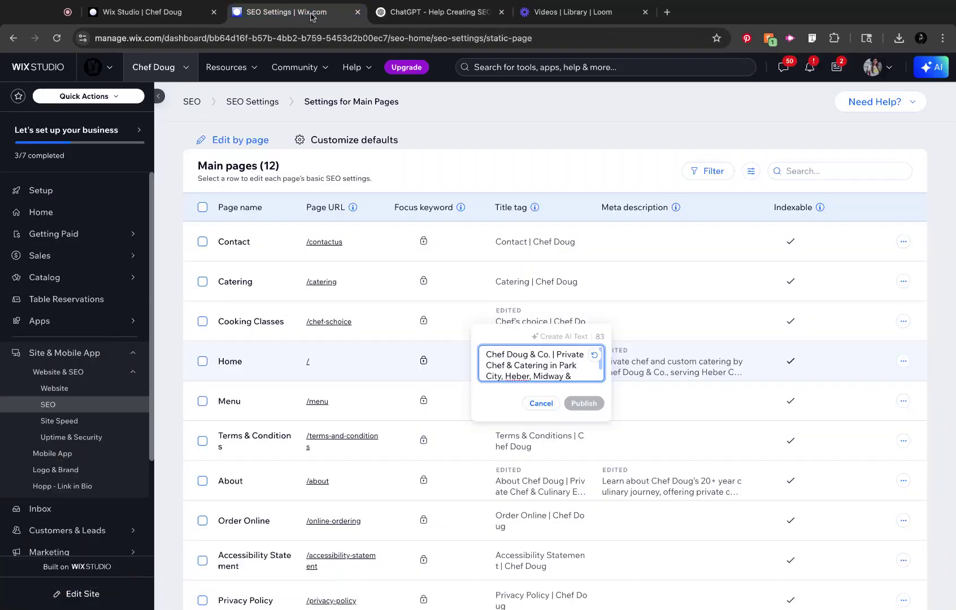
Copy the Private Chef title from ChatGPT and publish "Private Chef Services | Heber City, Park City, Midway & Surrounding Utah" as that page's Wix title tag.
key("ctrl+Tab")
scroll(508, 349, "down", 5)
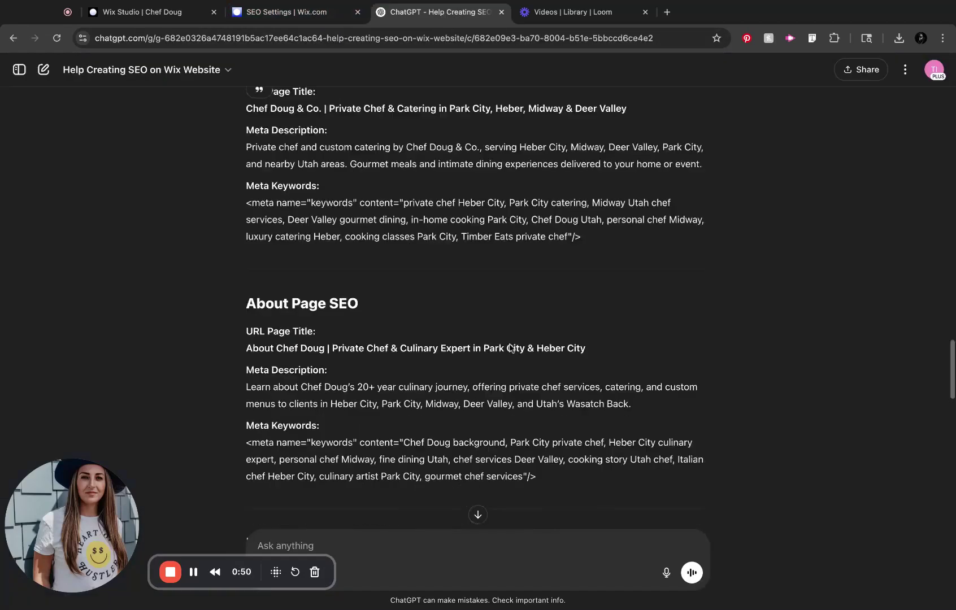
scroll(509, 347, "down", 3)
left_click_drag(584, 258, 258, 258)
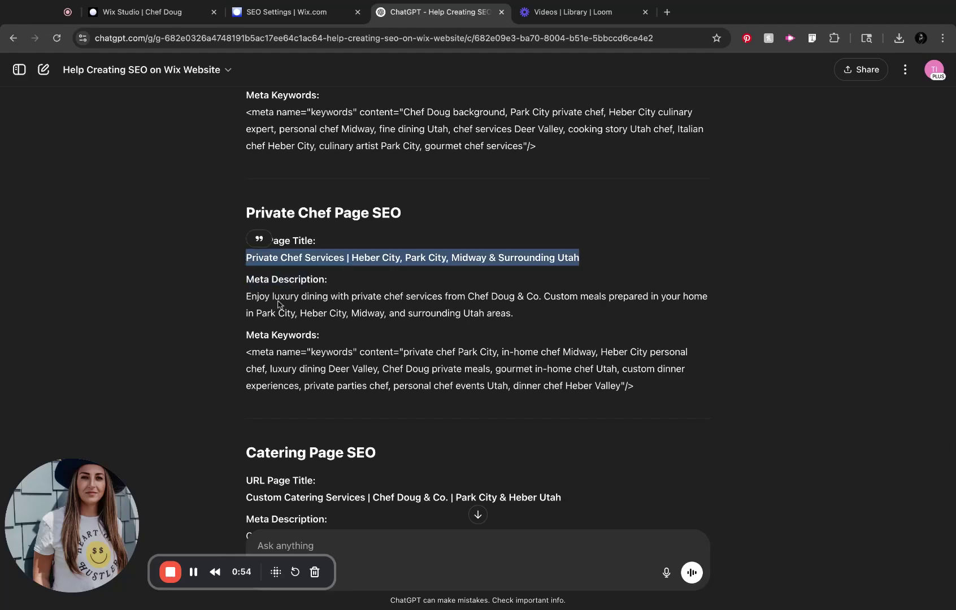
left_click(285, 12)
scroll(417, 401, "down", 3)
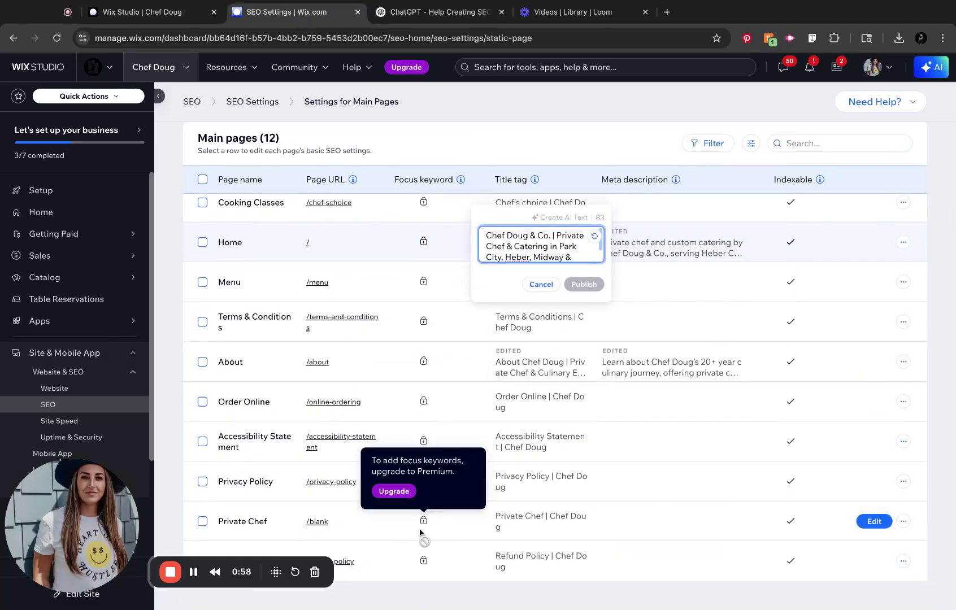
left_click(575, 520)
left_click(582, 524)
key("ctrl+a")
type("Private Chef Services | Heber City, Park City, Midway & Surrounding Utah")
left_click(583, 563)
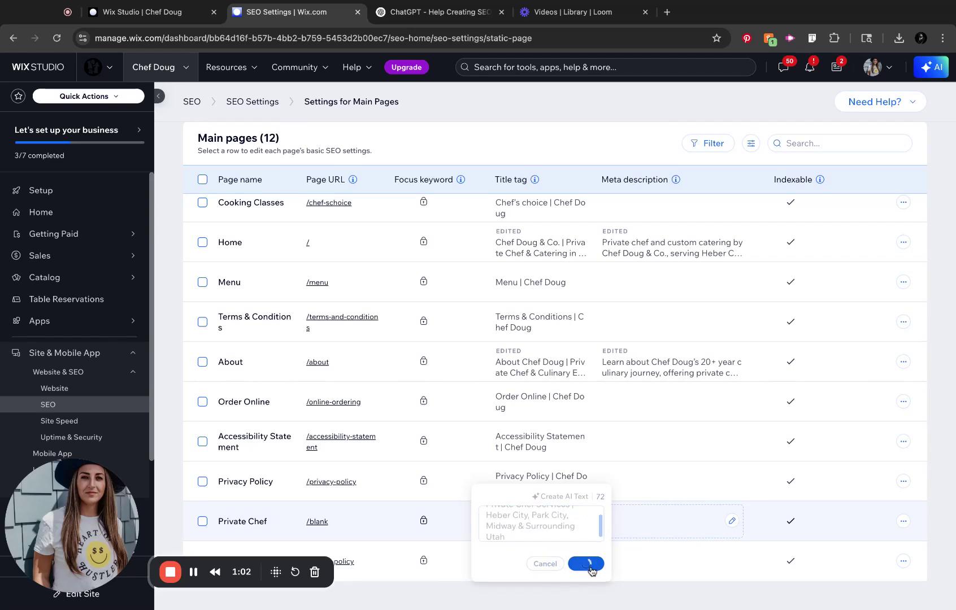
Copy the Private Chef meta description from ChatGPT, starting "Enjoy luxury dining", and publish it as the Private Chef page's meta description in Wix.
left_click(424, 14)
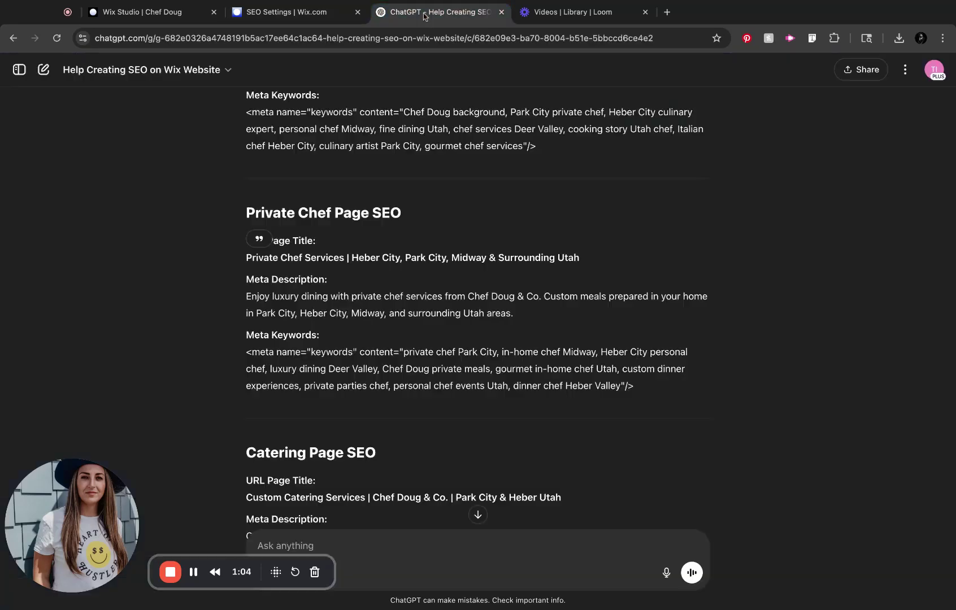
left_click_drag(534, 315, 246, 293)
key("super+c")
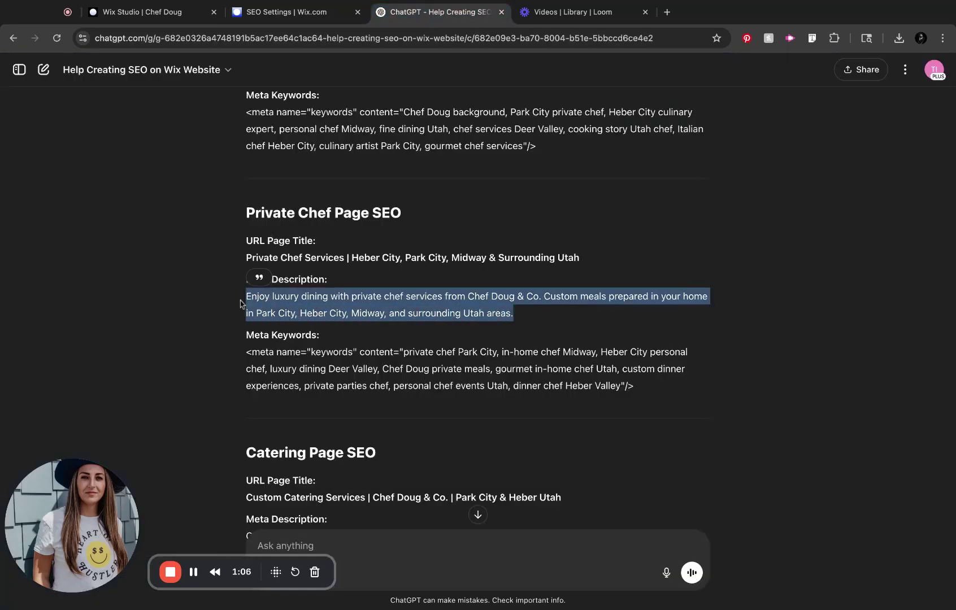
left_click(280, 14)
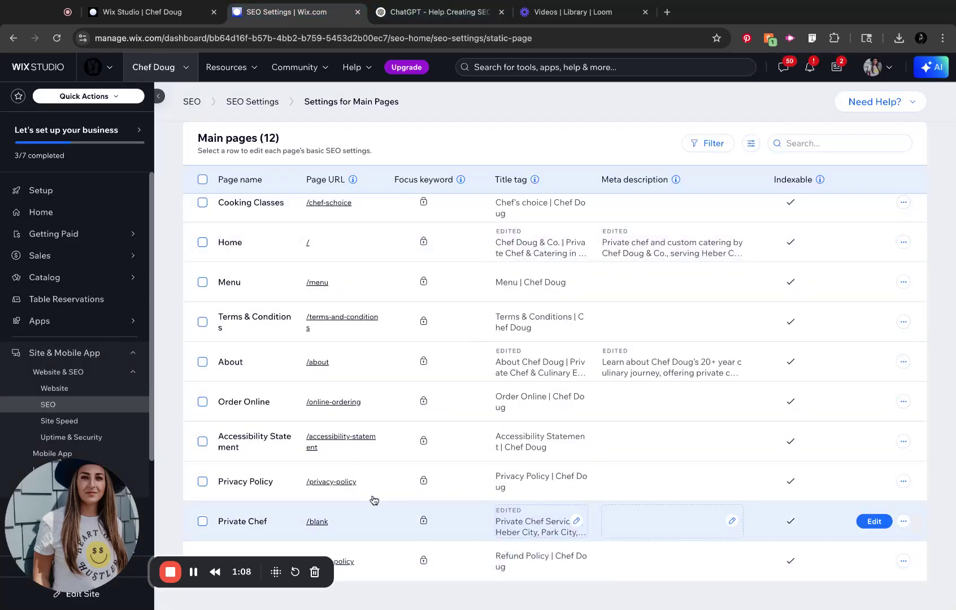
left_click(731, 520)
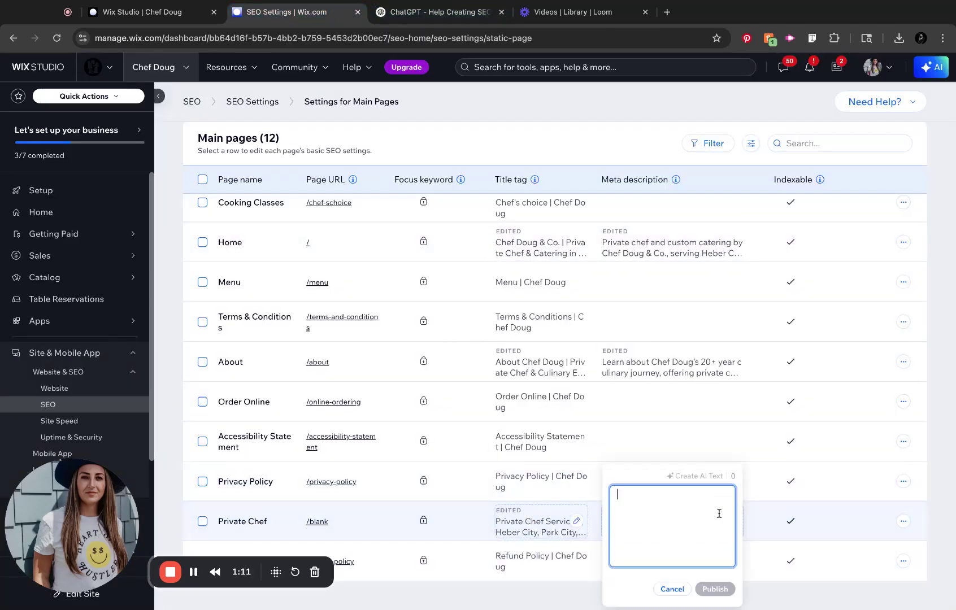
key("super+v")
left_click(709, 587)
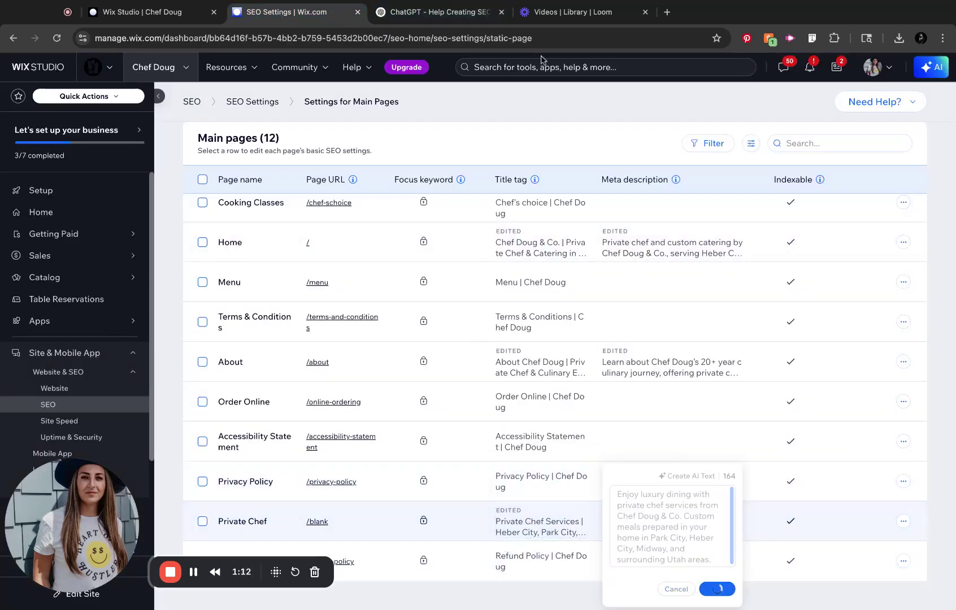
Copy the Catering title from ChatGPT and publish "Custom Catering Services | Chef Doug & Co. | Park City & Heber Utah" as that page's Wix title tag.
left_click(447, 16)
scroll(477, 308, "down", 6)
scroll(478, 308, "up", 2)
triple_click(570, 215)
key("super+c")
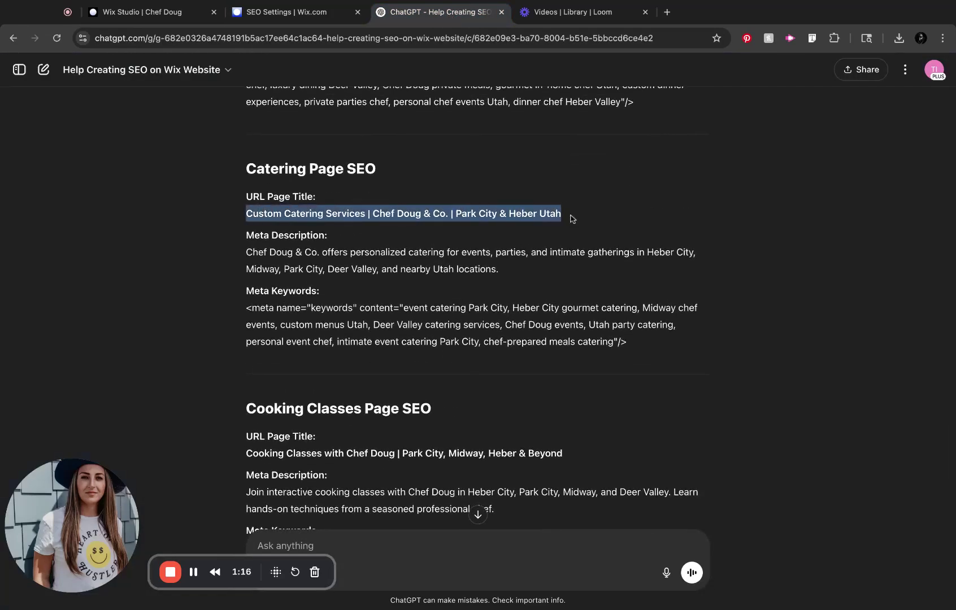
left_click(287, 12)
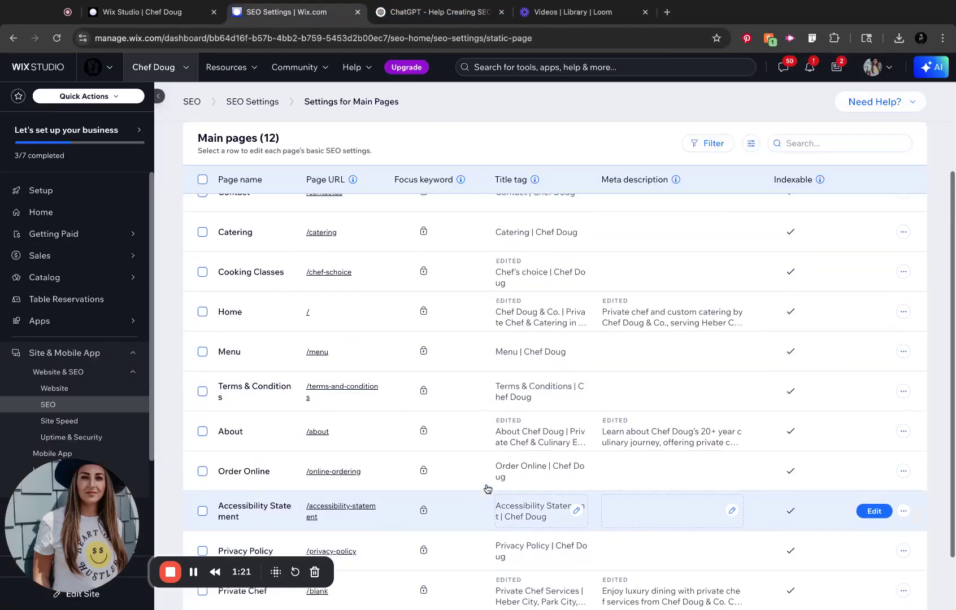
scroll(491, 486, "up", 1)
left_click(576, 345)
triple_click(572, 348)
key("super+v")
left_click(584, 388)
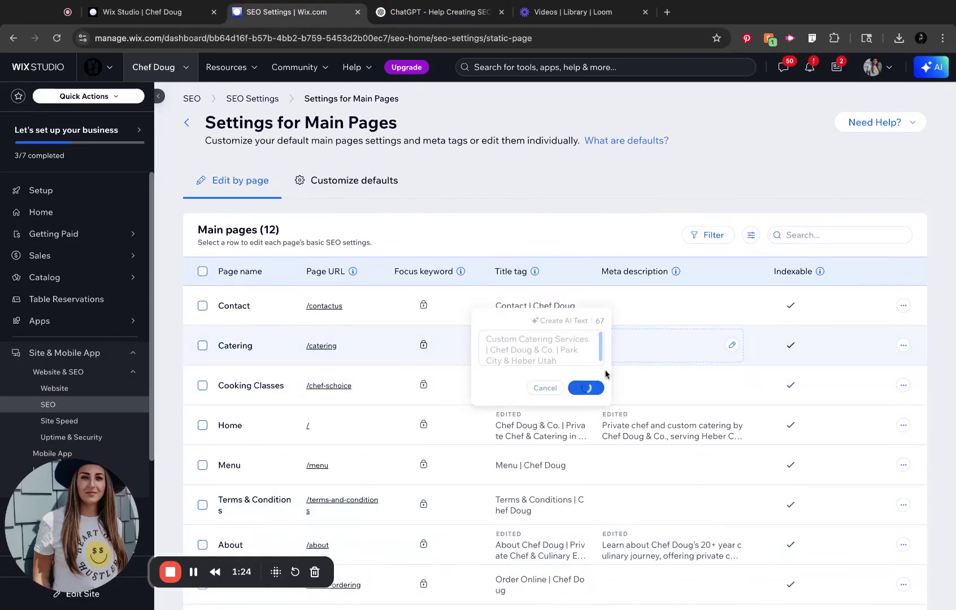
Copy the Catering meta description from ChatGPT, starting "Chef Doug & Co. offers personalized catering", and publish it as the Catering page's meta description in Wix.
left_click(435, 12)
left_click_drag(523, 280, 246, 263)
key("super+c")
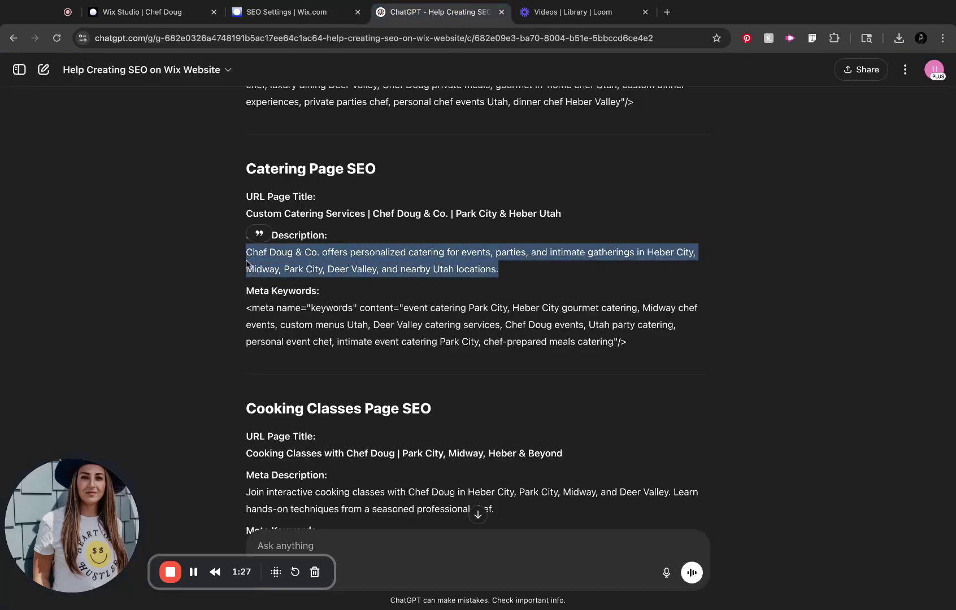
left_click(282, 16)
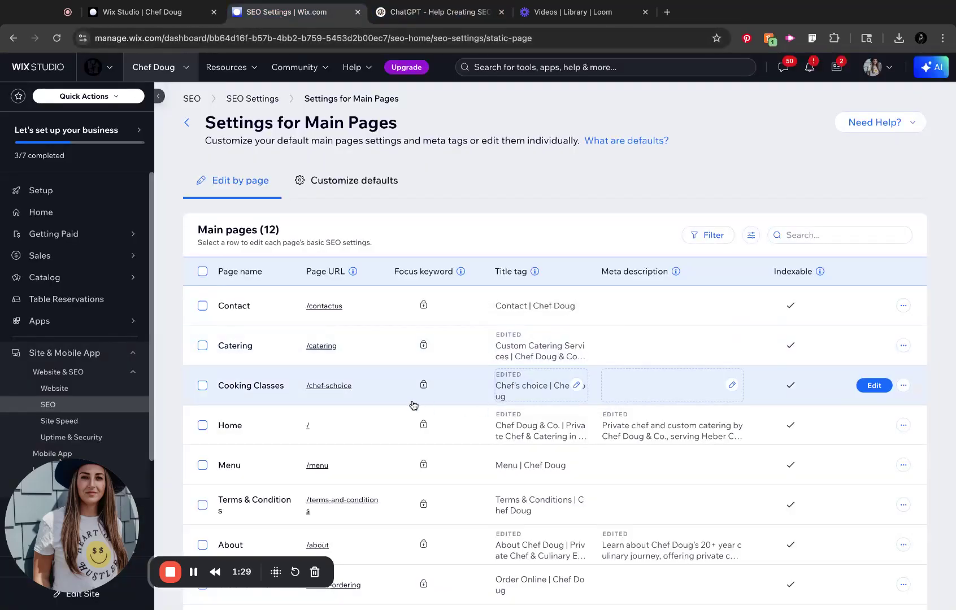
left_click(723, 344)
key("super+v")
left_click(726, 437)
Copy the Cooking Classes title from ChatGPT and publish "Cooking Classes with Chef Doug | Park City, Midway, Heber & Beyond" as that page's Wix title tag.
left_click(435, 12)
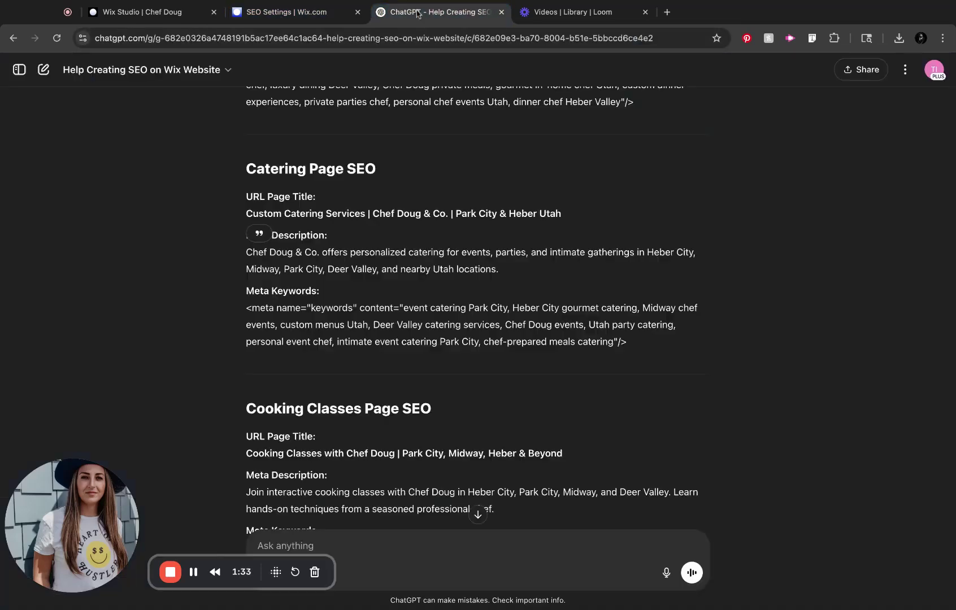
scroll(501, 337, "down", 3)
left_click_drag(589, 276, 586, 274)
key("ctrl+c")
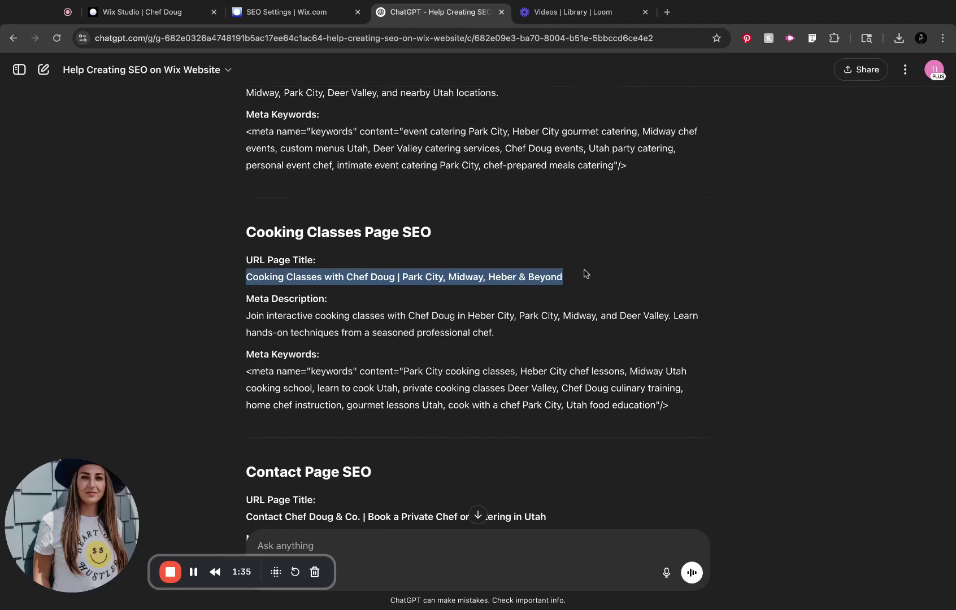
left_click(286, 12)
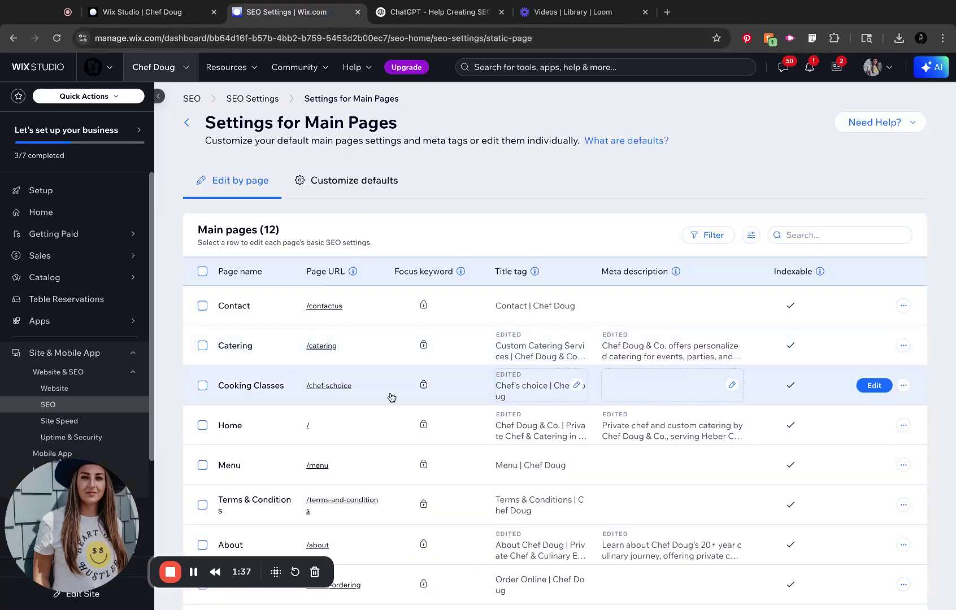
left_click(584, 388)
key("ctrl+a")
key("ctrl+v")
left_click(586, 427)
Copy the Cooking Classes meta description from ChatGPT, starting "Join interactive cooking classes", and publish it as the Cooking Classes page's meta description in Wix.
left_click(463, 12)
left_click_drag(527, 335, 247, 316)
key("super+c")
left_click(310, 21)
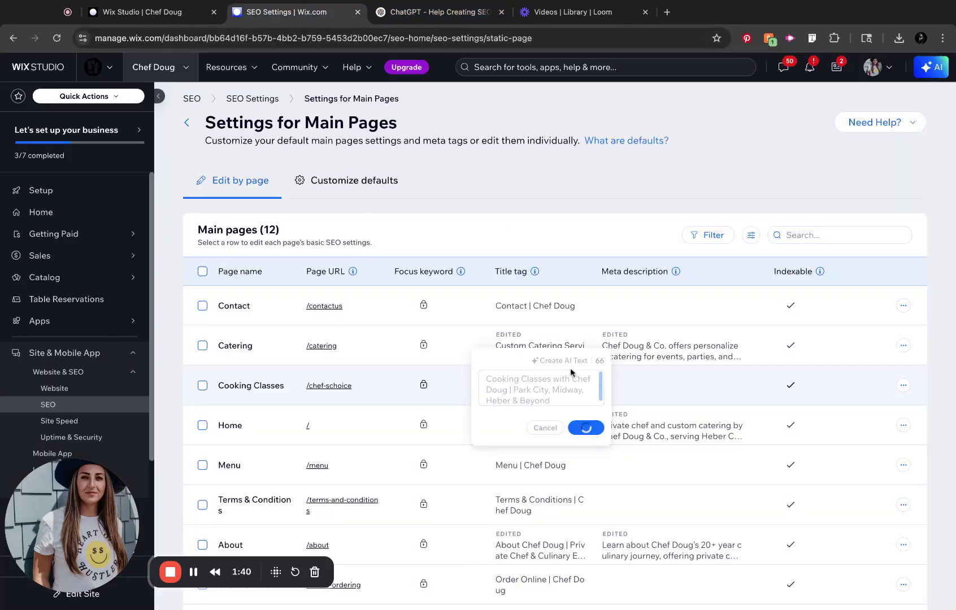
left_click(732, 387)
key("super+v")
left_click(715, 475)
Copy the Contact title from ChatGPT and publish "Contact Chef Doug & Co. | Book a Private Chef or Catering in Utah" as that page's Wix title tag.
left_click(424, 20)
scroll(521, 314, "down", 5)
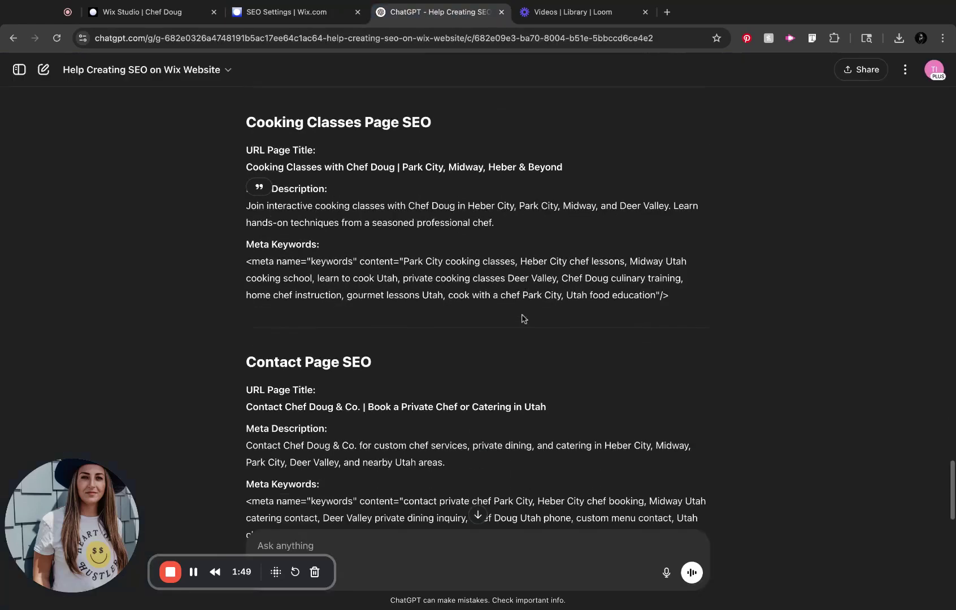
left_click_drag(562, 251, 253, 249)
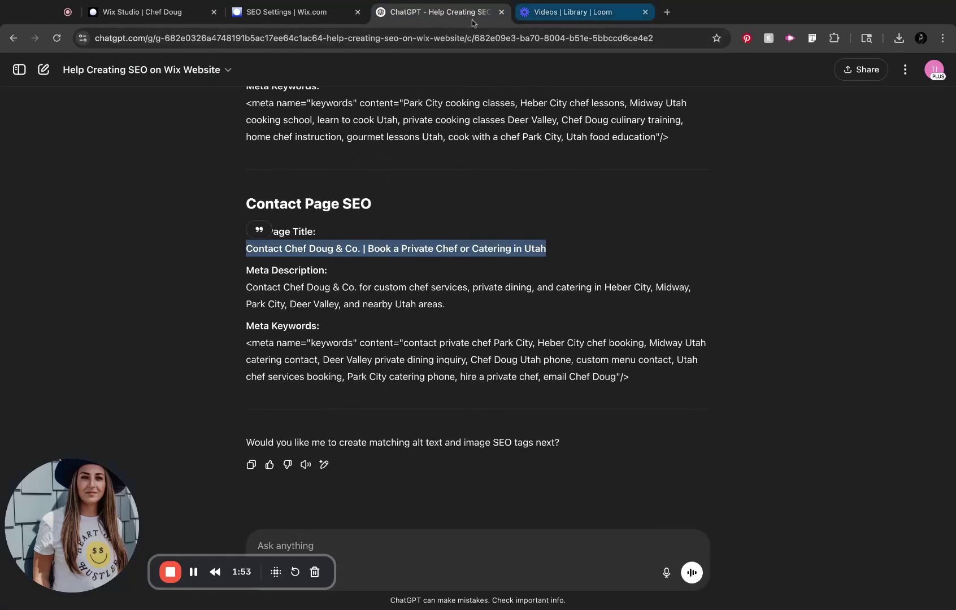
left_click(288, 12)
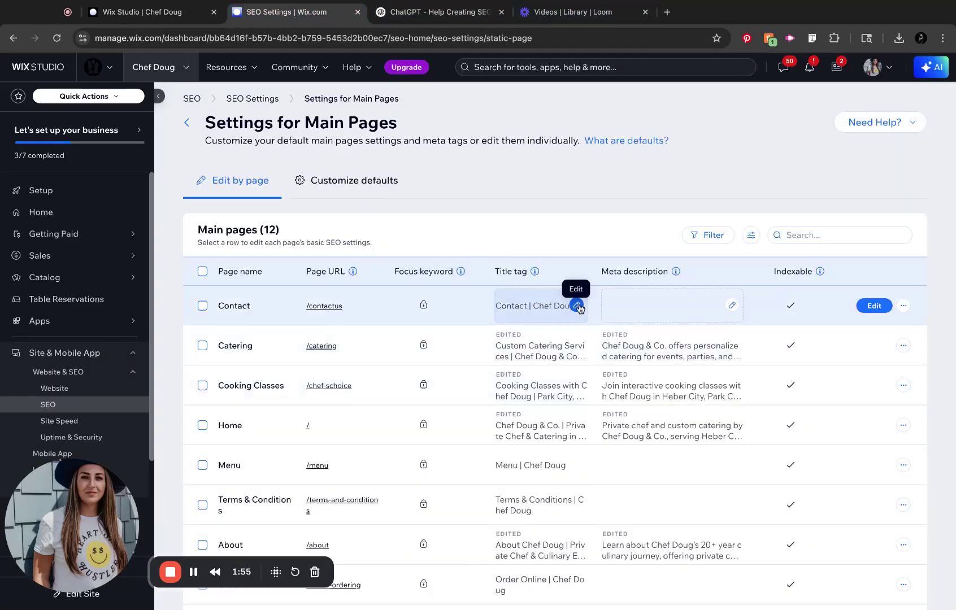
left_click(574, 304)
key("super+a")
type("Contact Chef Doug & Co. | Book a Private Chef or Catering in Utah")
left_click(583, 348)
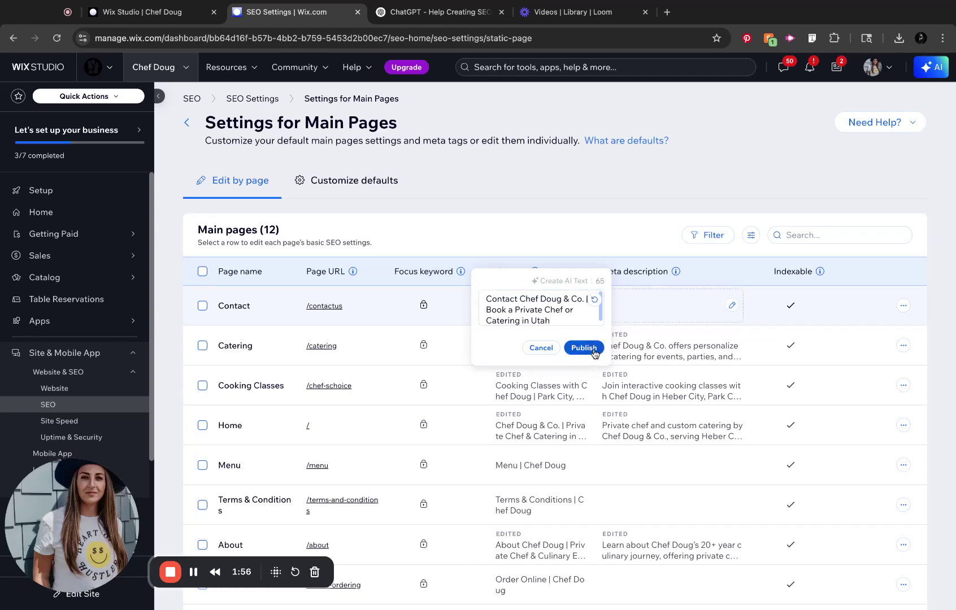
Copy the Contact meta description from ChatGPT, starting "Contact Chef Doug & Co. for custom chef services", and publish it for the Contact page in Wix.
left_click(435, 12)
left_click_drag(417, 305, 453, 308)
triple_click(451, 305)
key("super+c")
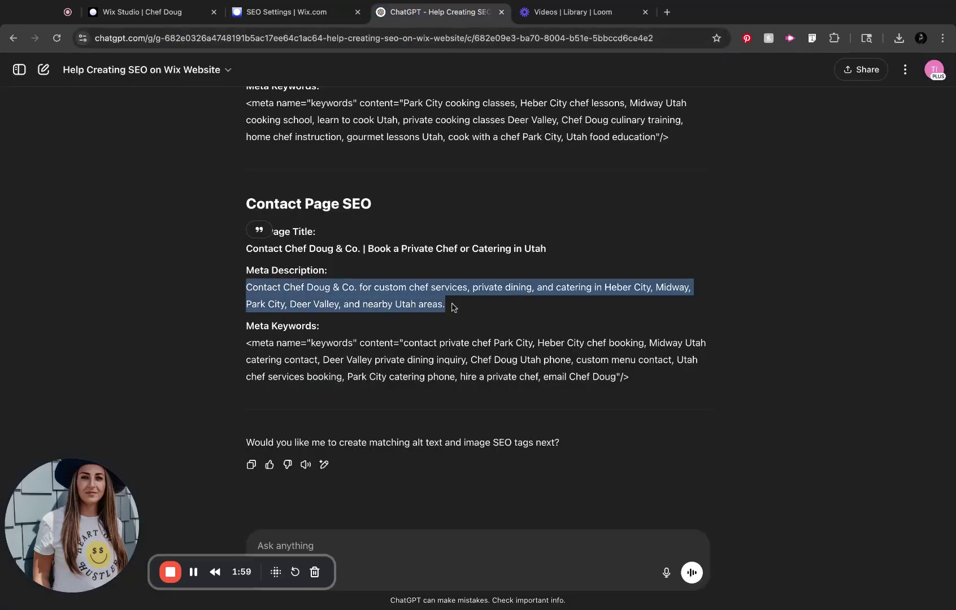
left_click(295, 11)
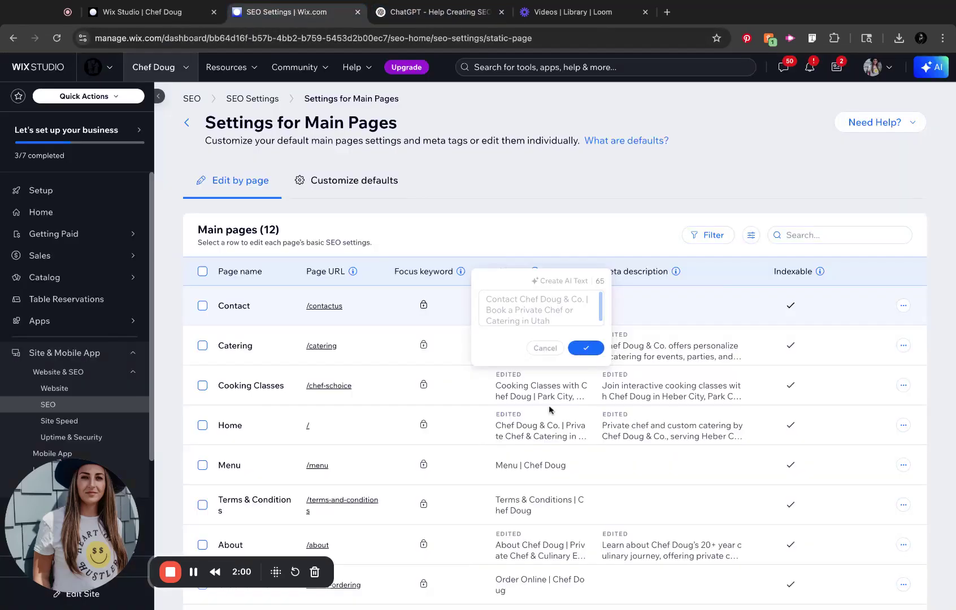
left_click(730, 305)
key("super+v")
left_click(717, 394)
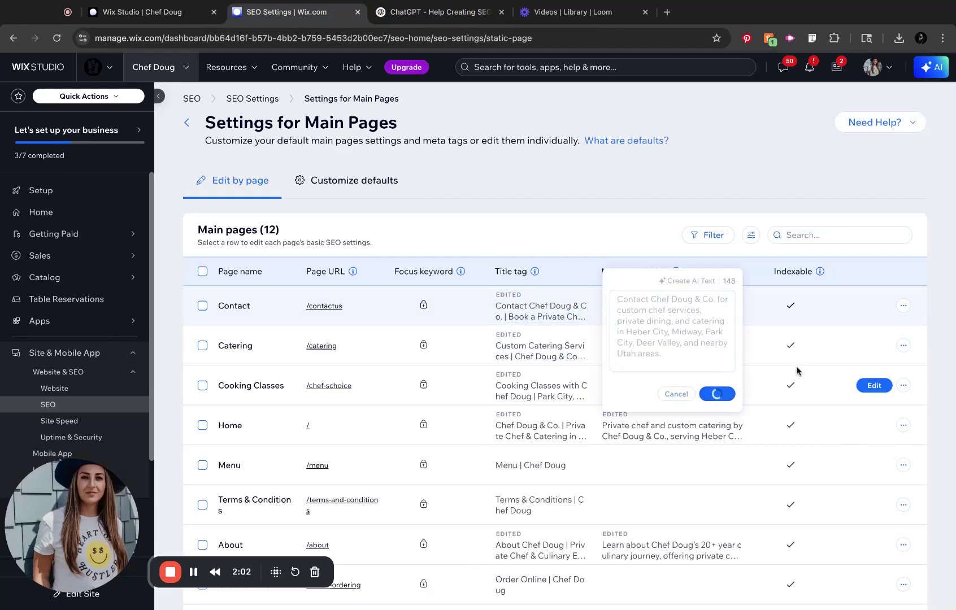
Return to the Chef Doug dashboard home and open the site in the Wix Studio editor.
left_click(68, 212)
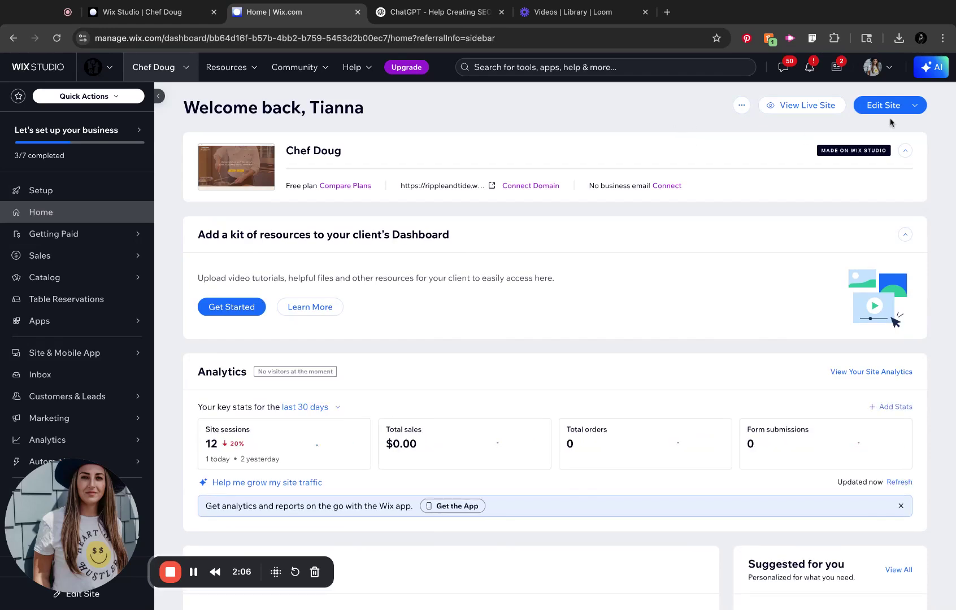
left_click(884, 107)
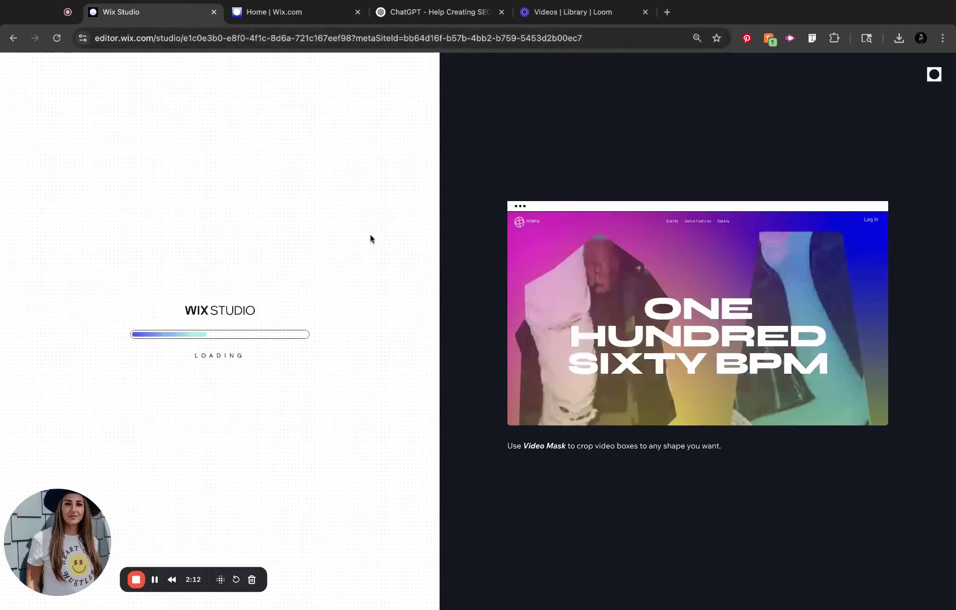
Open the Home page's SEO basics in the Wix Studio editor and review its title tag and meta description.
left_click(436, 15)
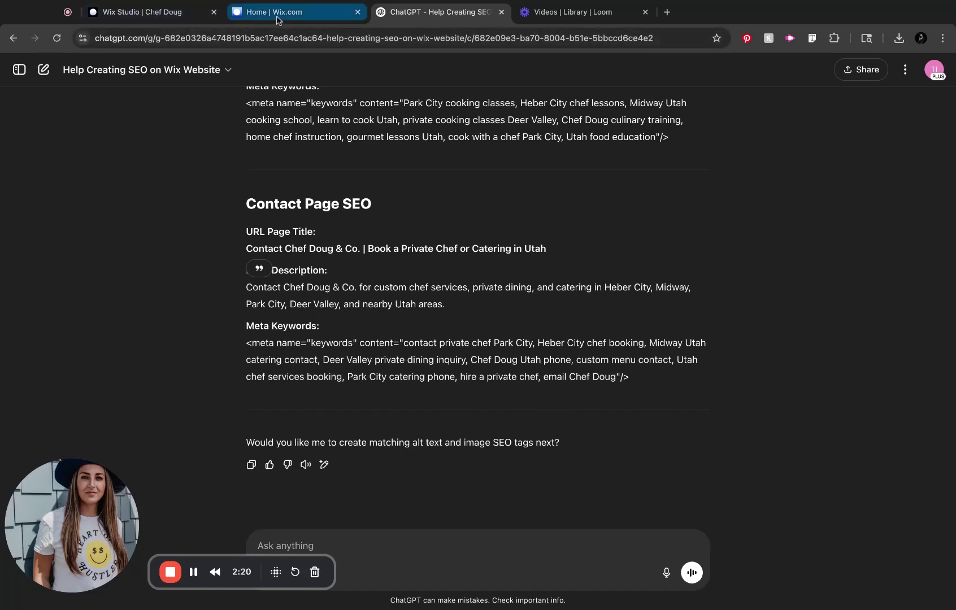
left_click(181, 12)
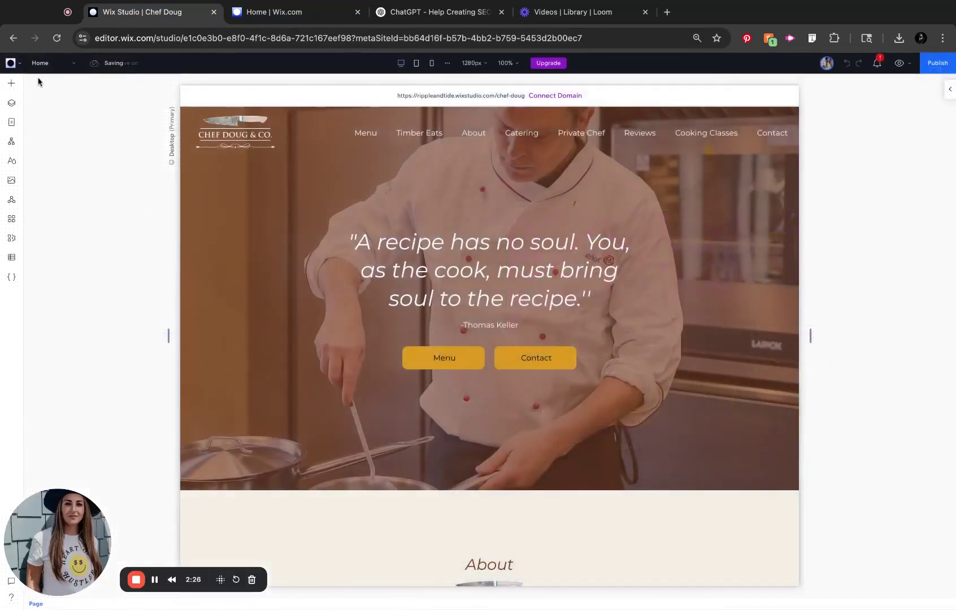
left_click(41, 63)
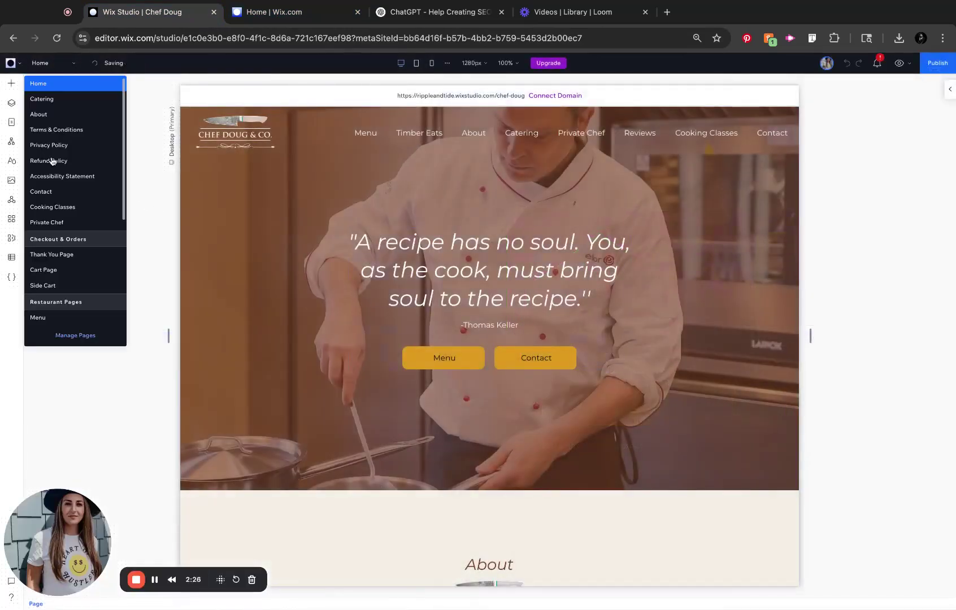
left_click(75, 335)
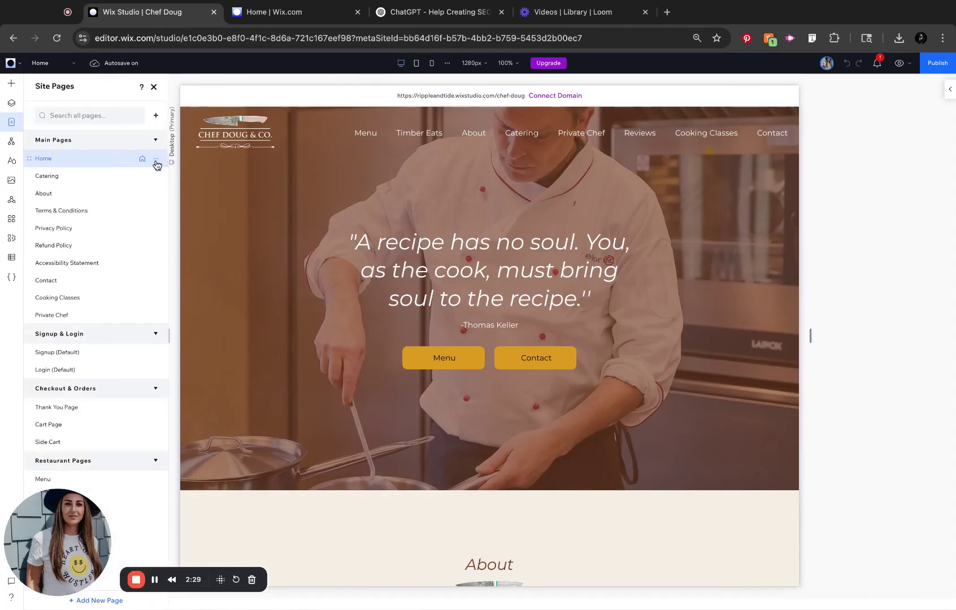
left_click(157, 162)
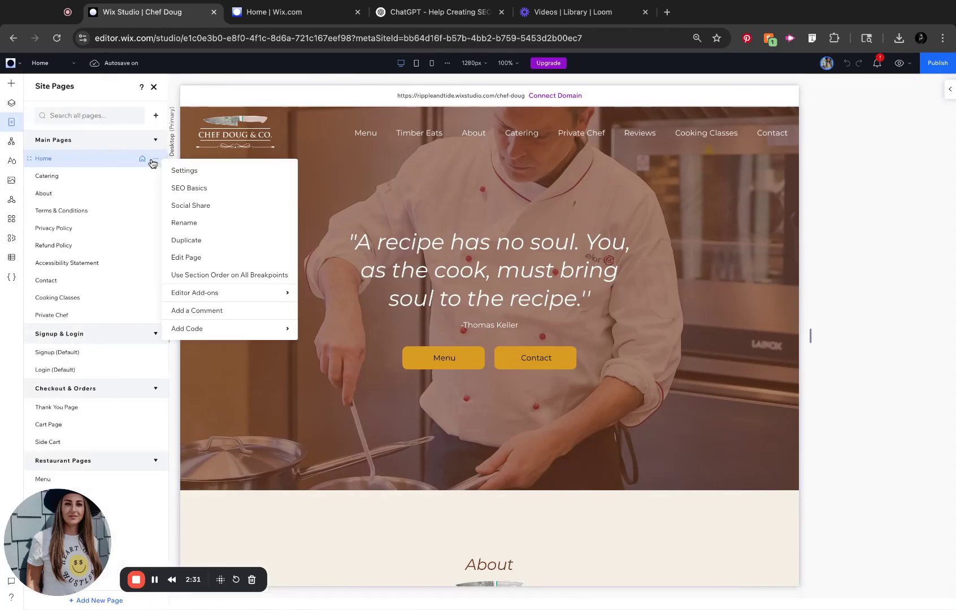
left_click(204, 192)
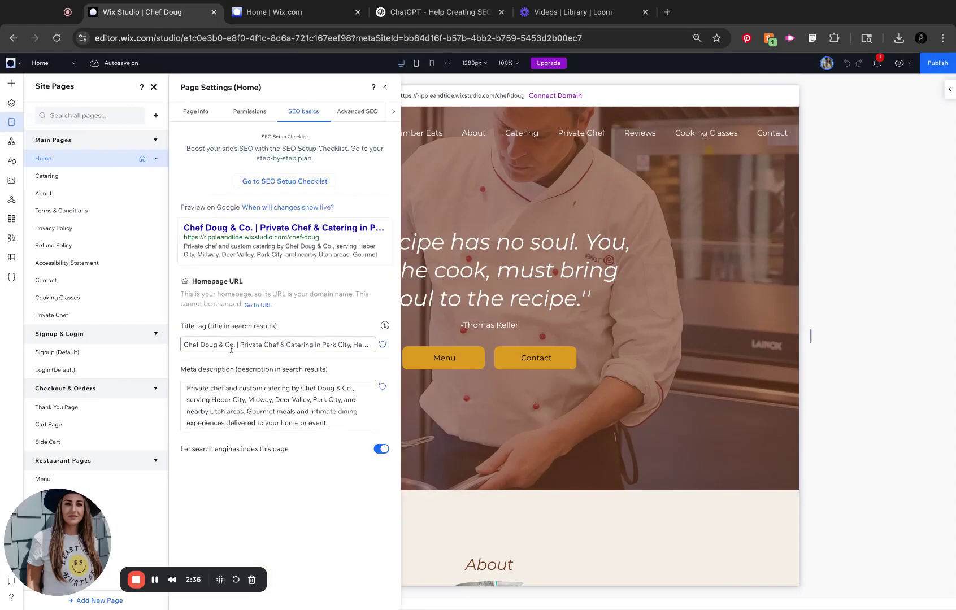
triple_click(229, 405)
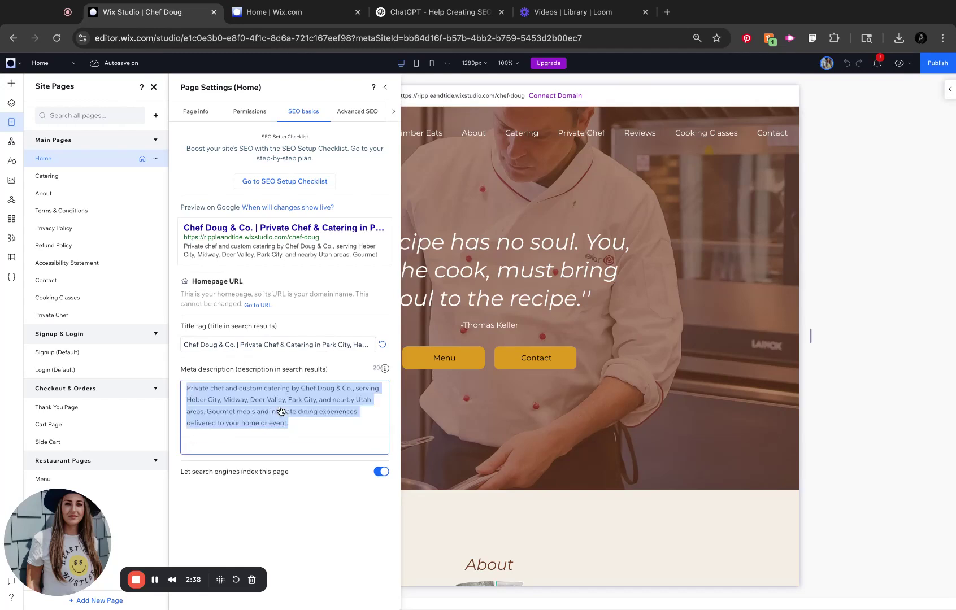
Copy the Homepage meta keywords tag from ChatGPT, starting "private chef Heber City", and add it as a new additional tag in the Home page's advanced SEO settings.
left_click(358, 112)
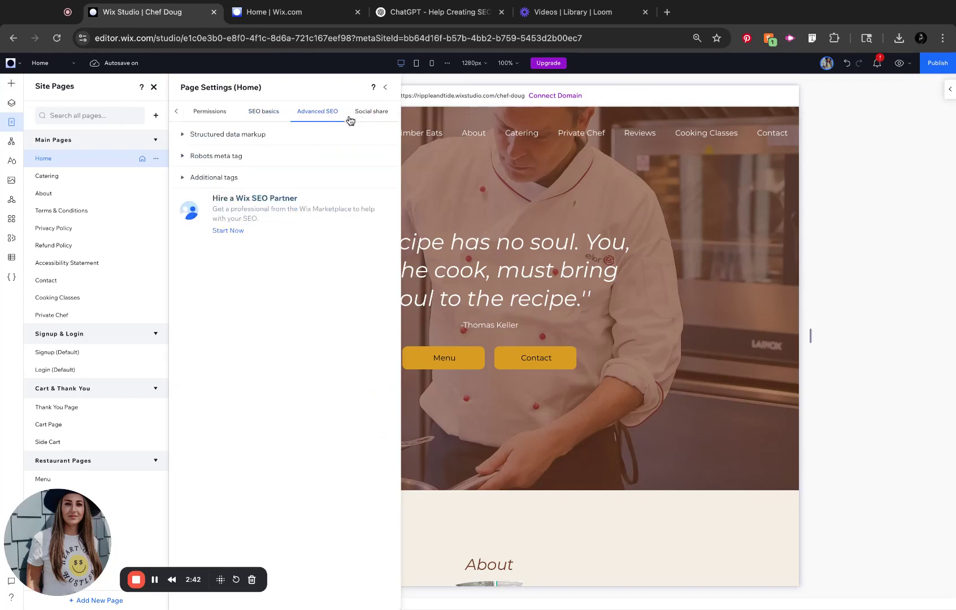
left_click(196, 179)
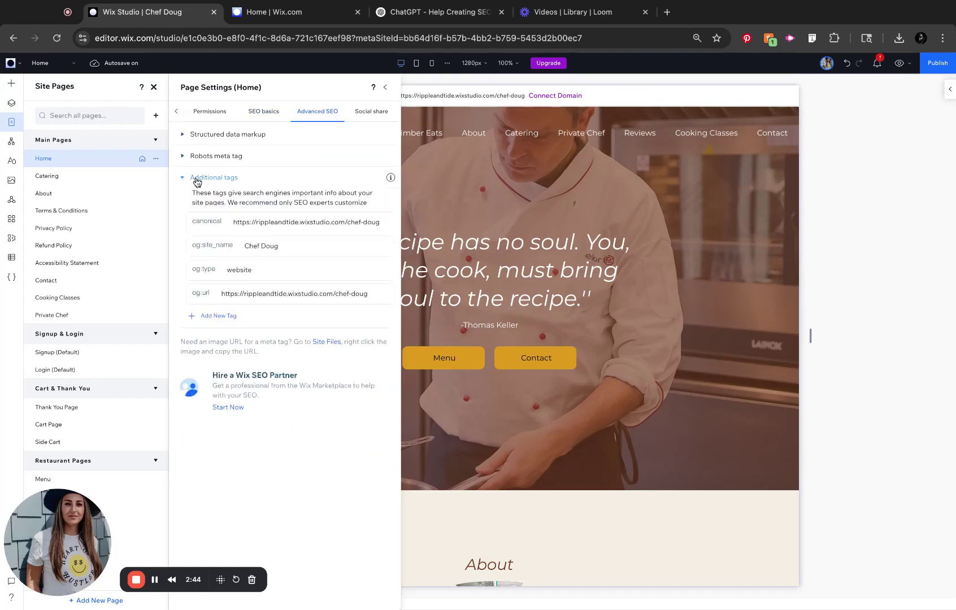
left_click(214, 321)
left_click(432, 12)
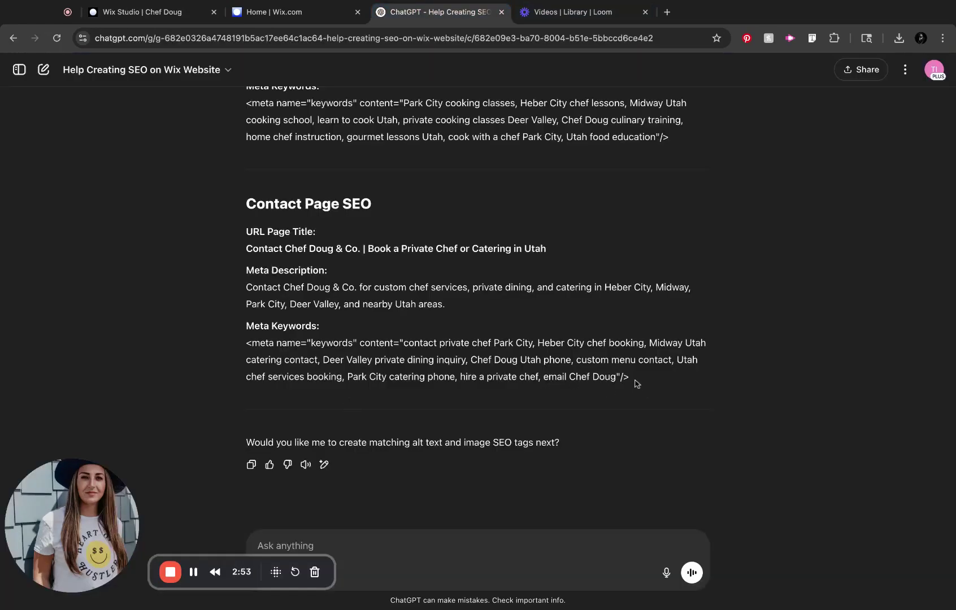
left_click_drag(642, 384, 246, 342)
scroll(348, 335, "up", 20)
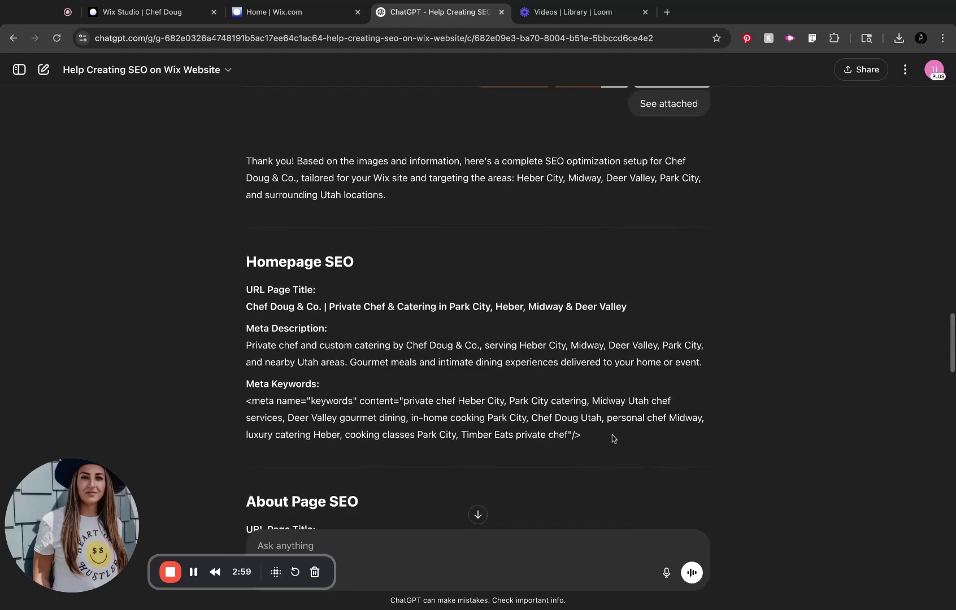
triple_click(613, 438)
left_click(271, 12)
left_click(155, 6)
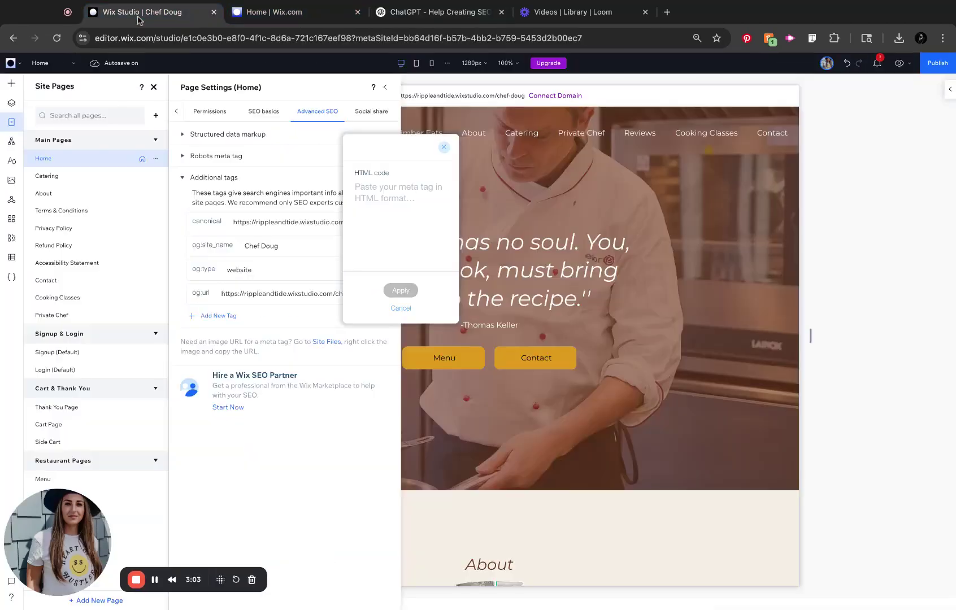
key("ctrl+v")
left_click(402, 290)
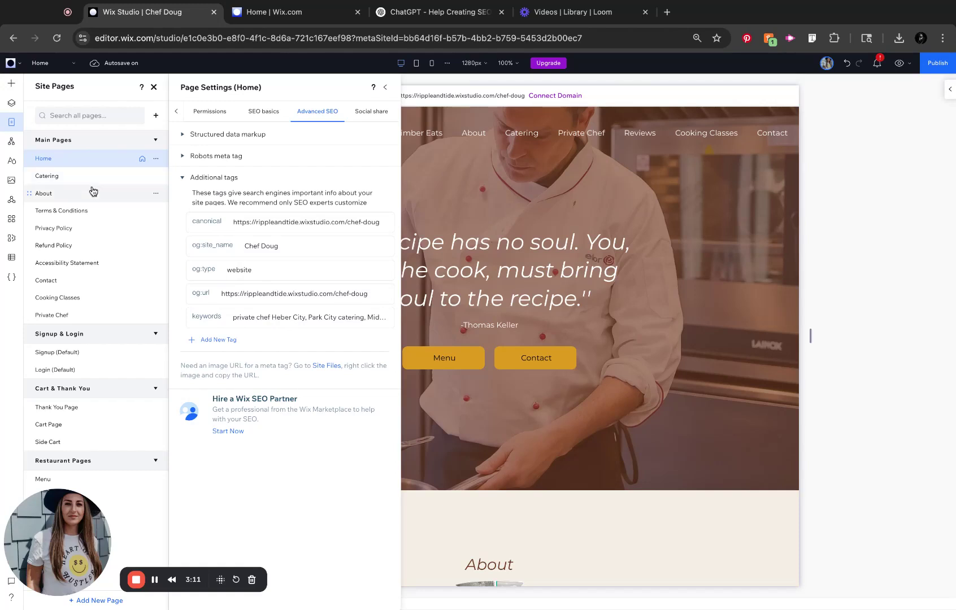
Check the Home page's social share settings and open the dashboard's Website Settings to review the favicon and general social image.
left_click(372, 116)
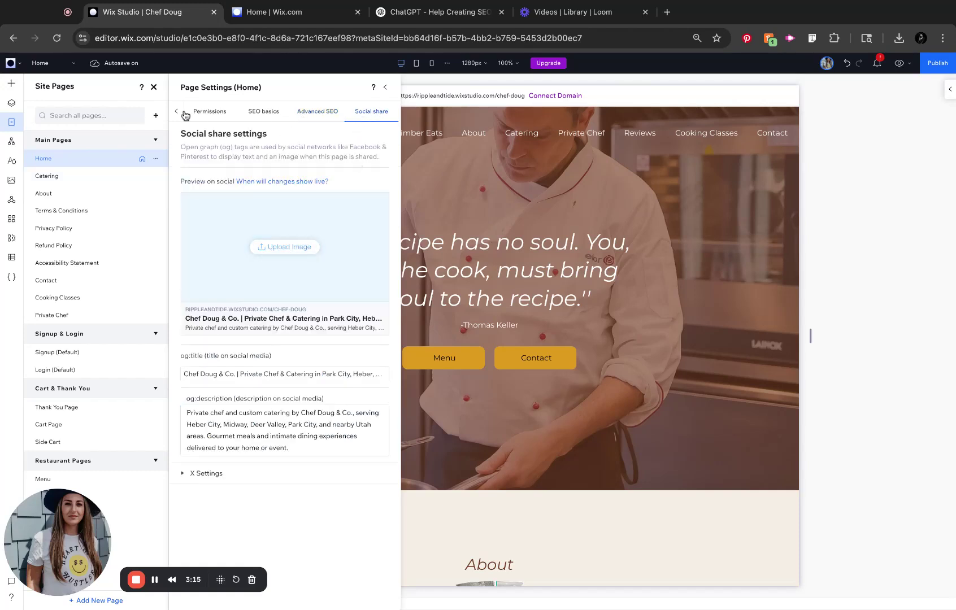
left_click(11, 63)
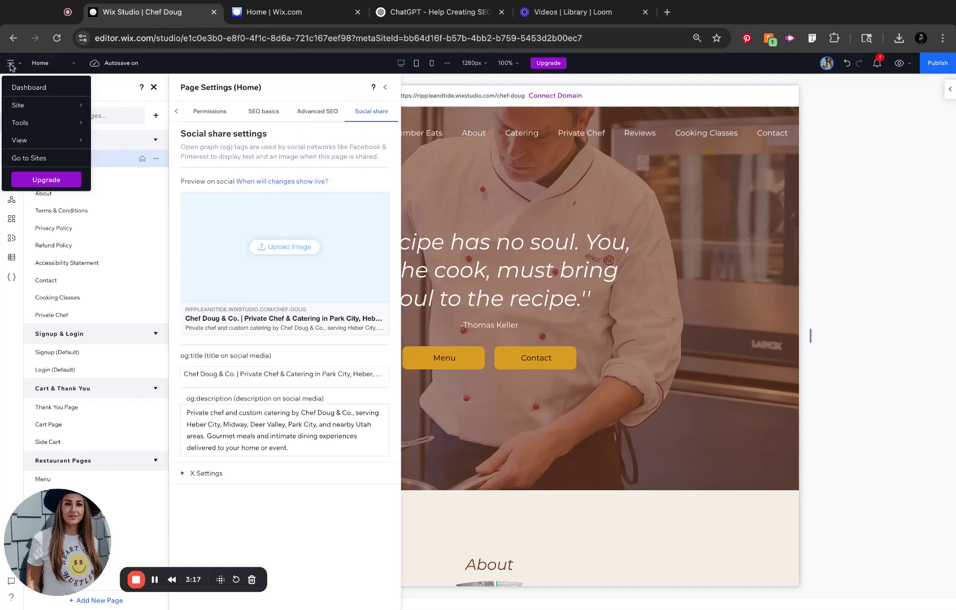
left_click(34, 89)
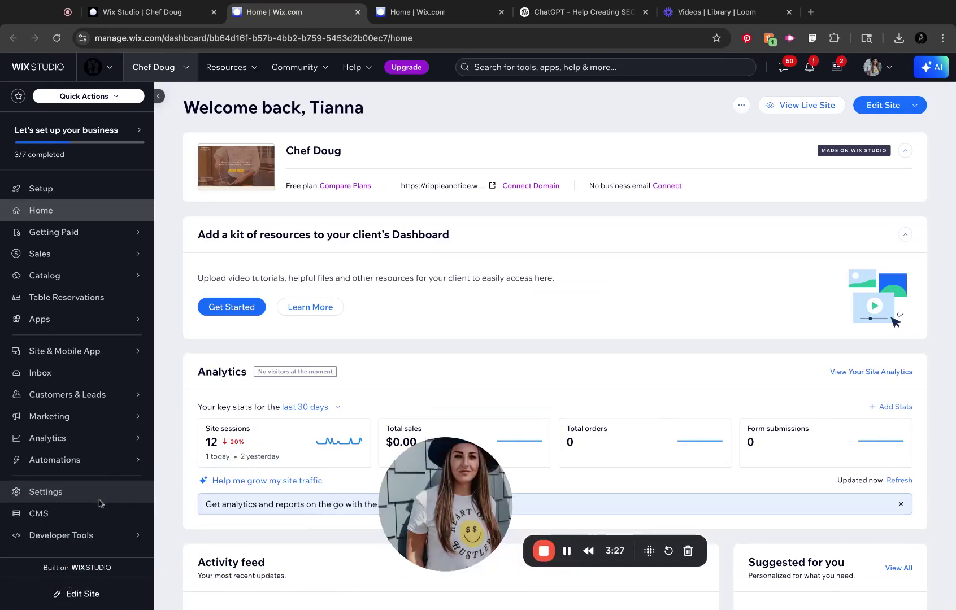
left_click(93, 497)
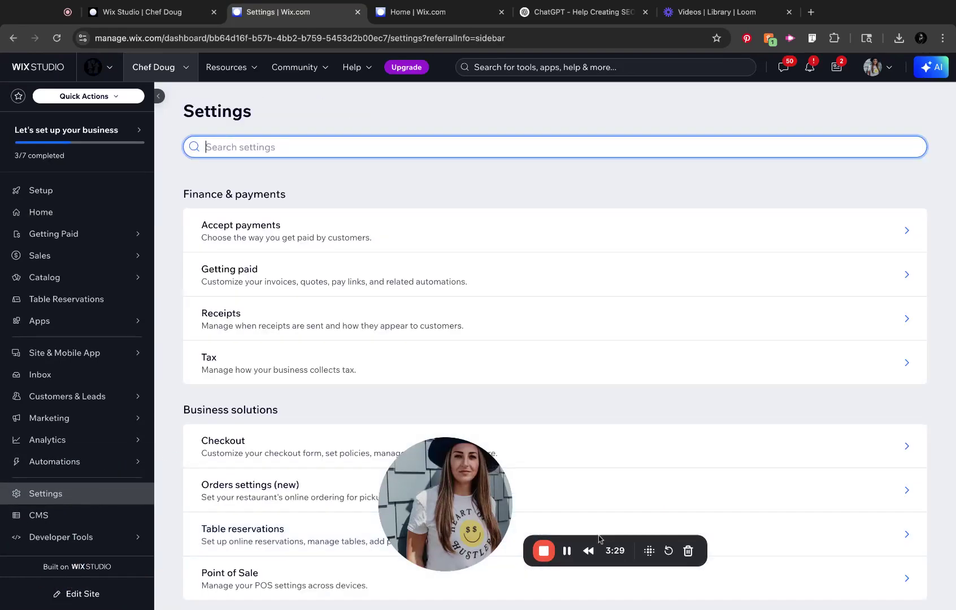
scroll(425, 415, "down", 7)
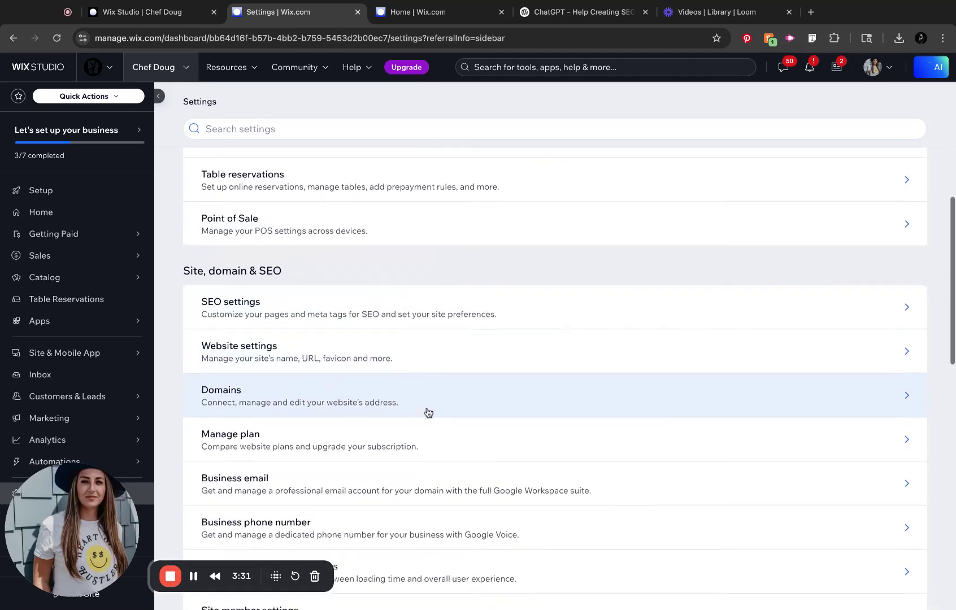
scroll(428, 412, "down", 1)
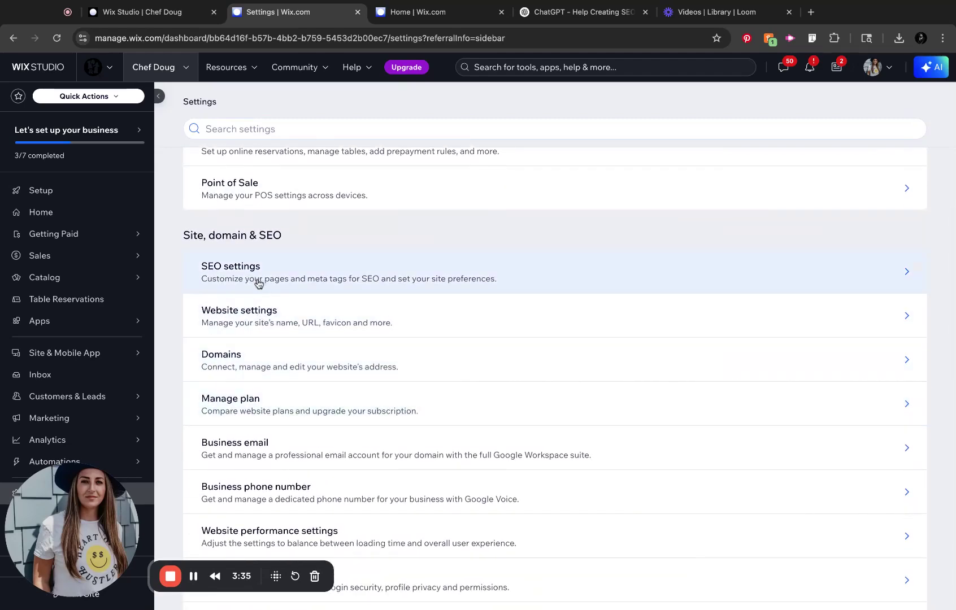
left_click(391, 327)
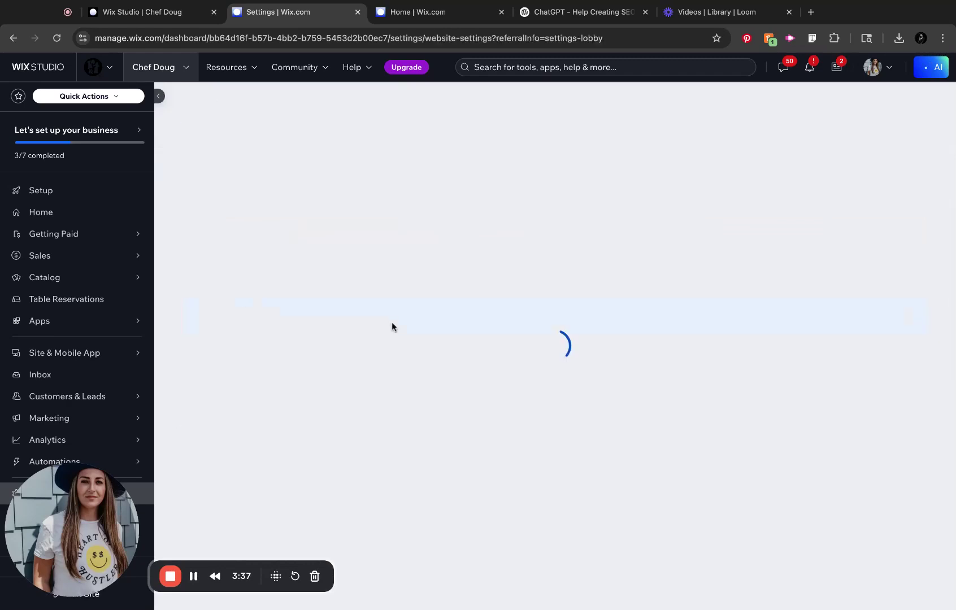
scroll(296, 379, "down", 10)
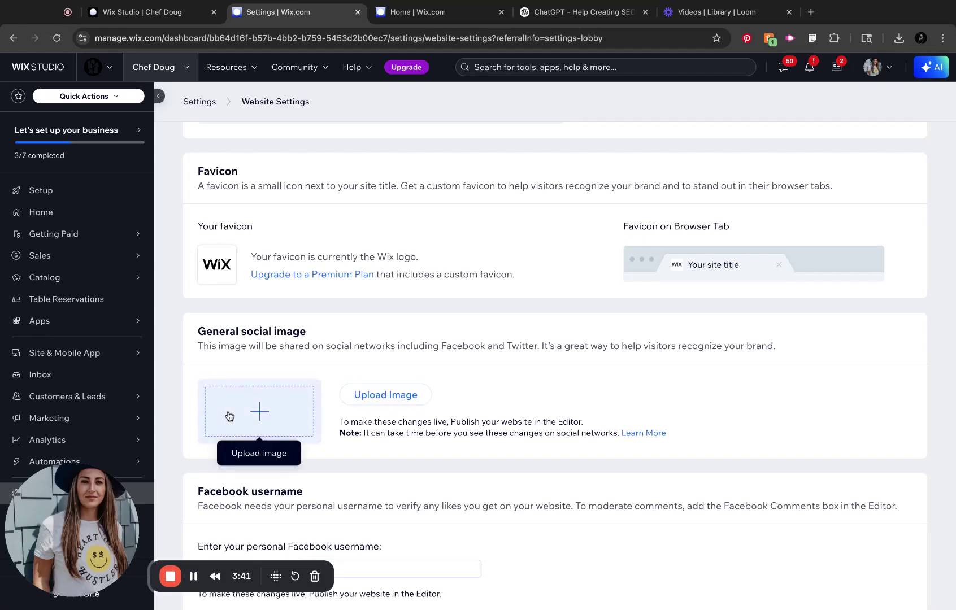
scroll(379, 361, "down", 2)
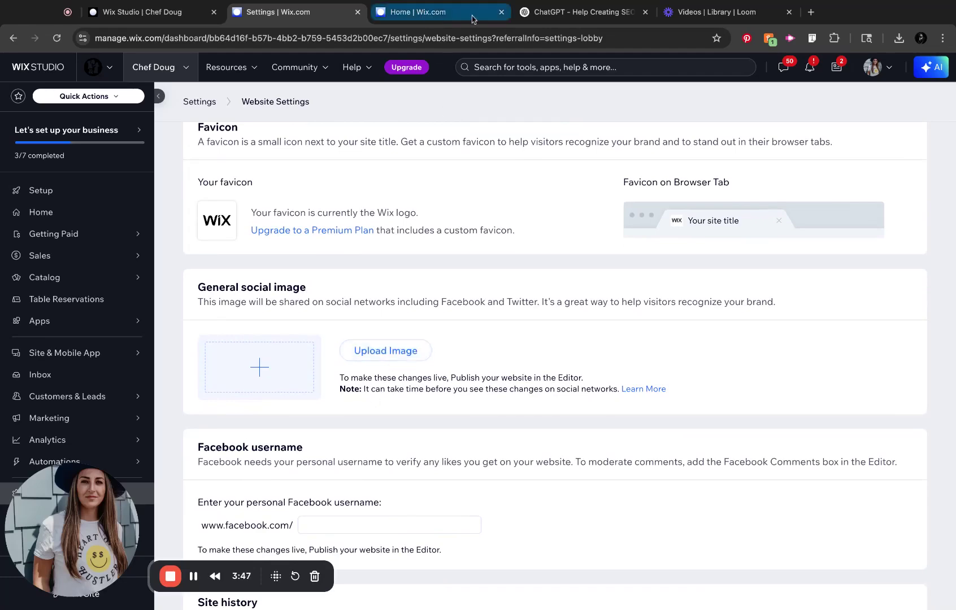
Compare the Home page's social share image setting in the editor with the general social image and Facebook username in Website Settings.
left_click(193, 8)
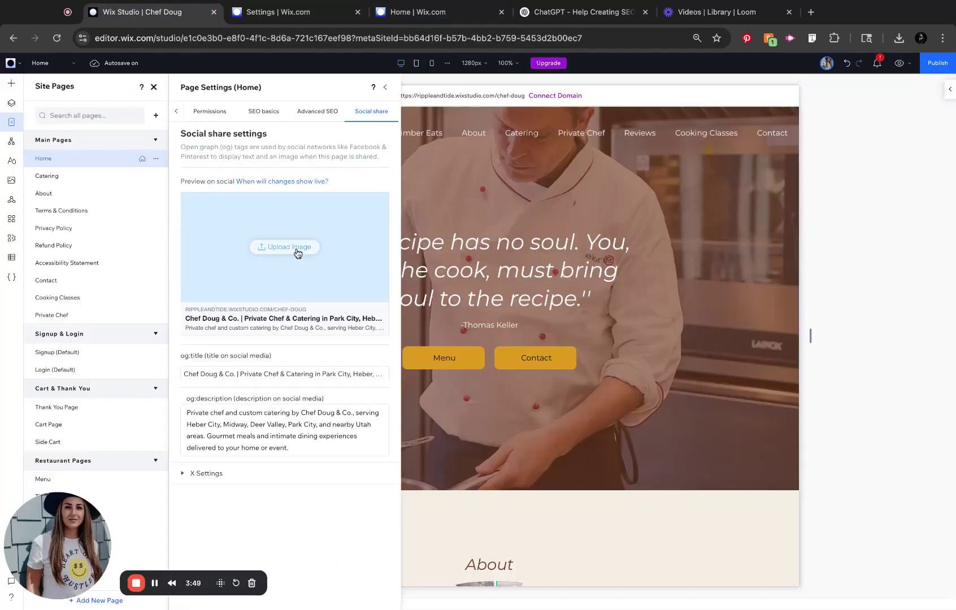
left_click(407, 12)
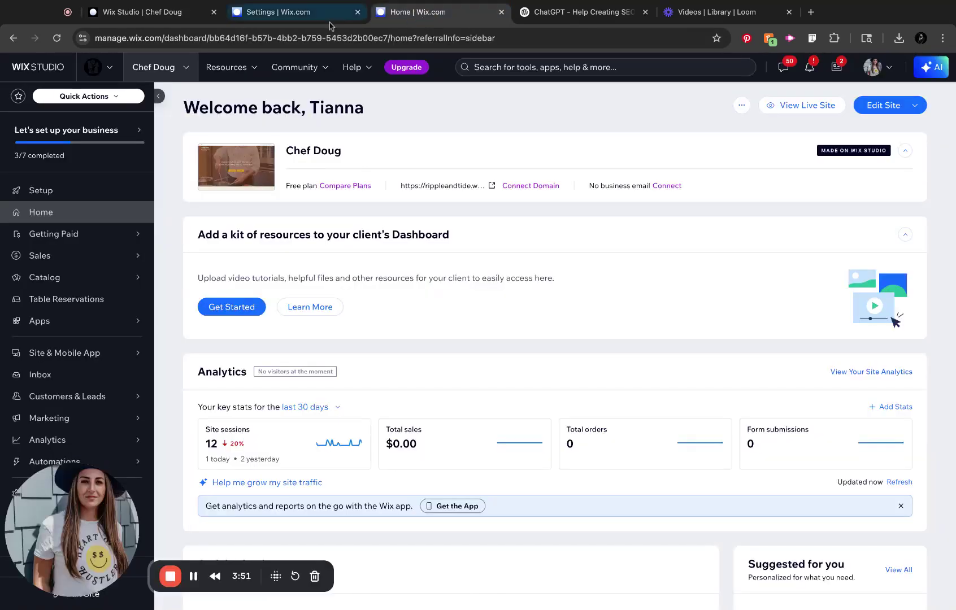
left_click(337, 22)
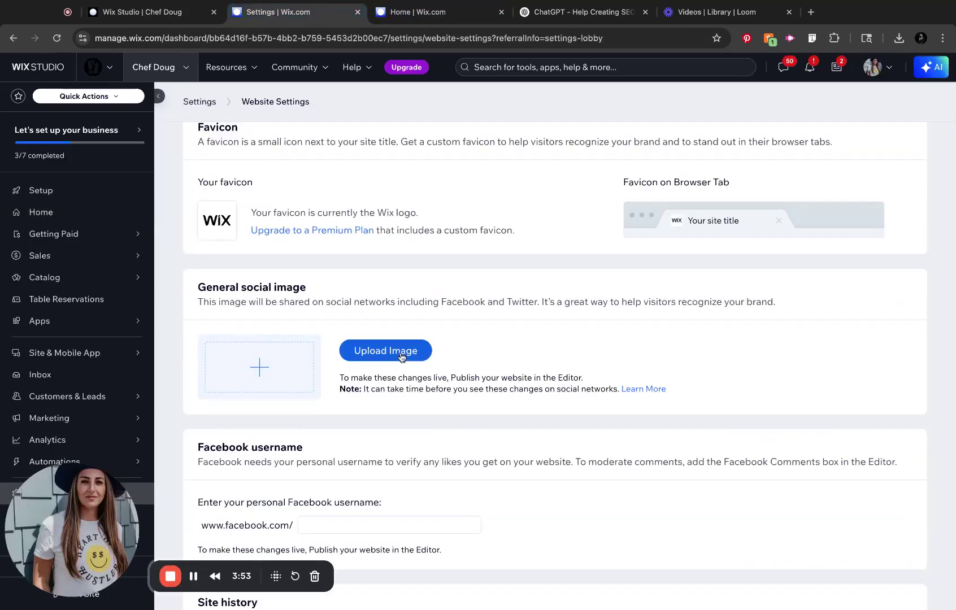
scroll(401, 355, "down", 3)
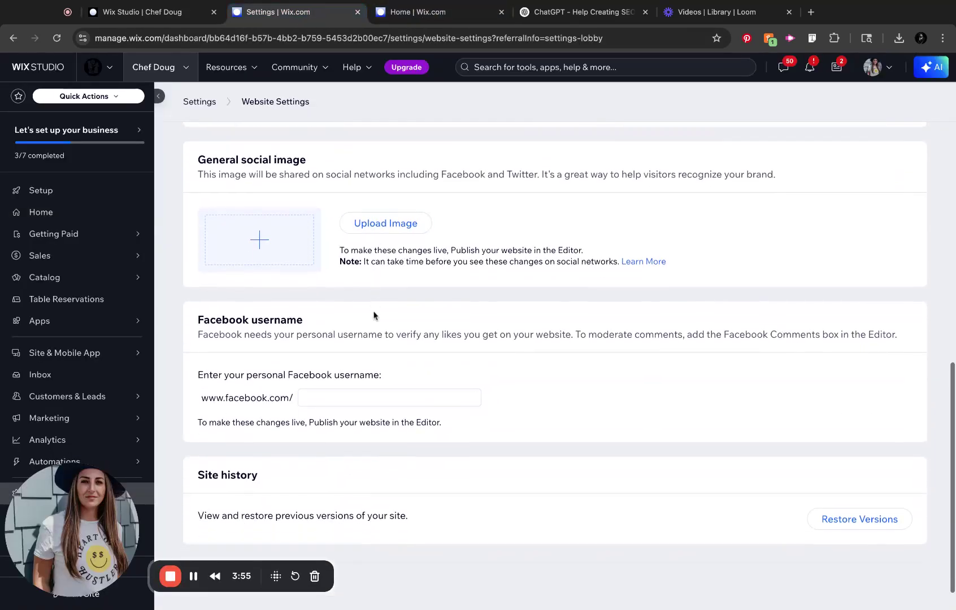
scroll(373, 312, "down", 1)
left_click(351, 361)
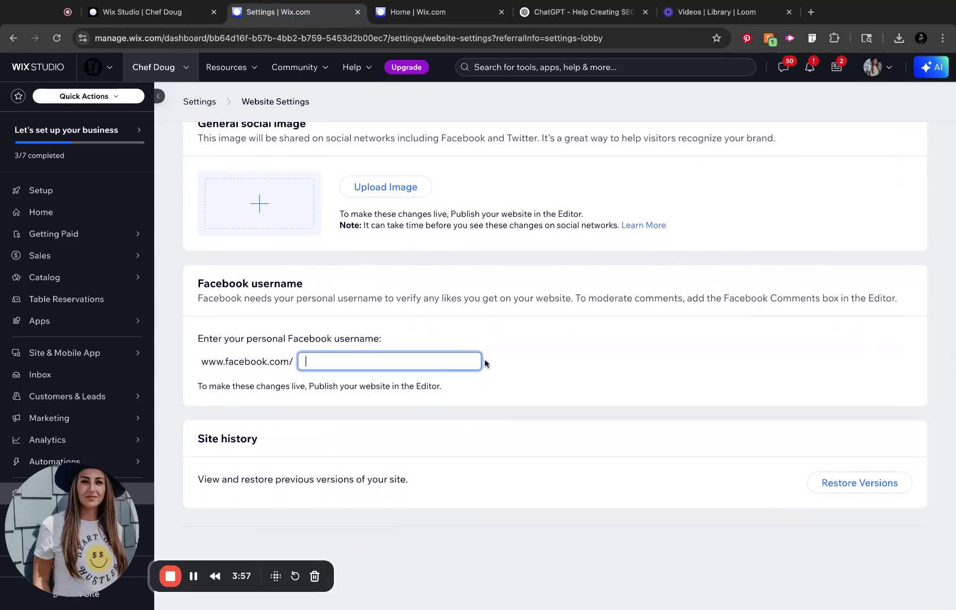
scroll(482, 360, "up", 6)
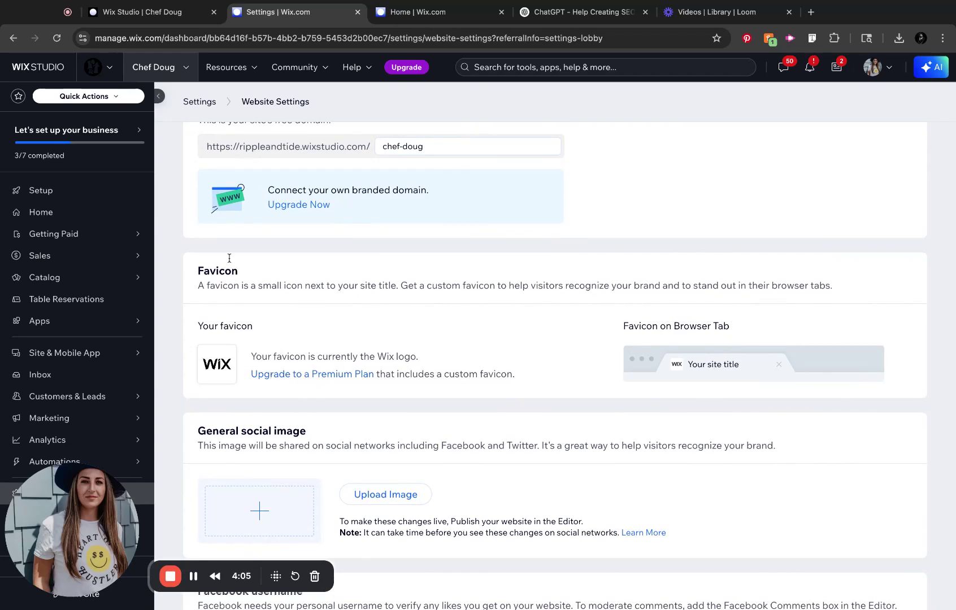
Open the site's Business Info settings and review the profile, location and contact info fields.
left_click(187, 105)
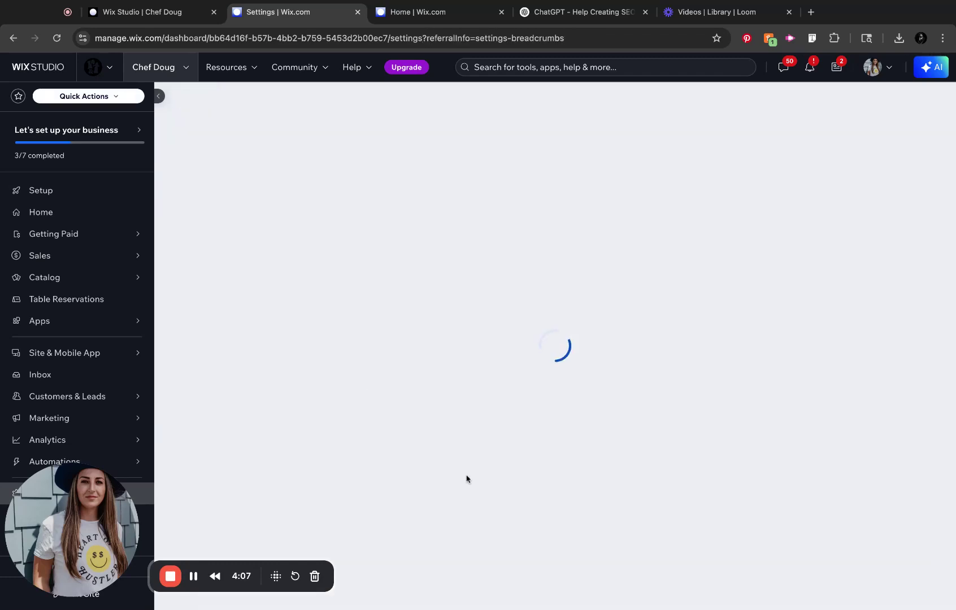
scroll(336, 475, "down", 9)
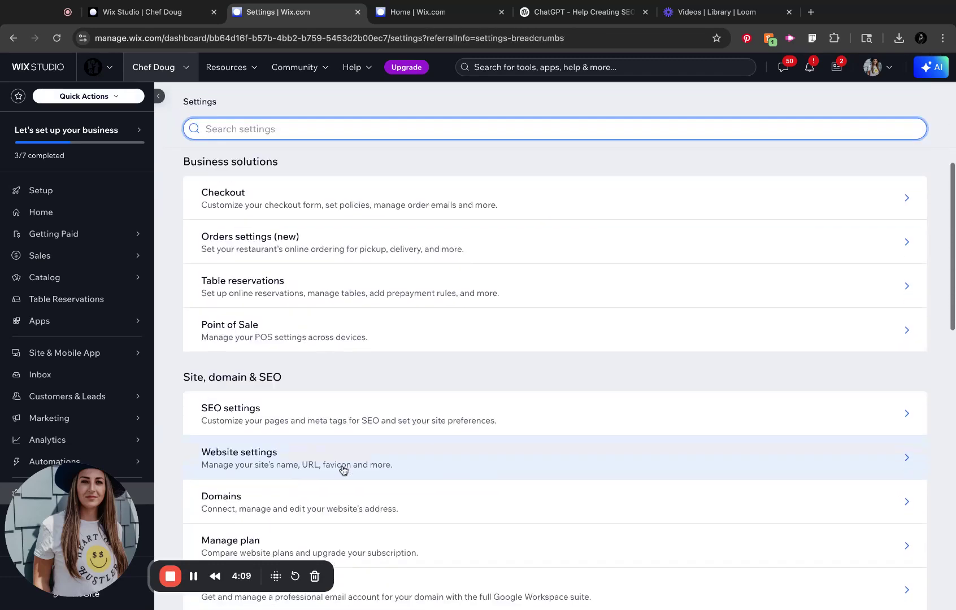
scroll(343, 471, "down", 2)
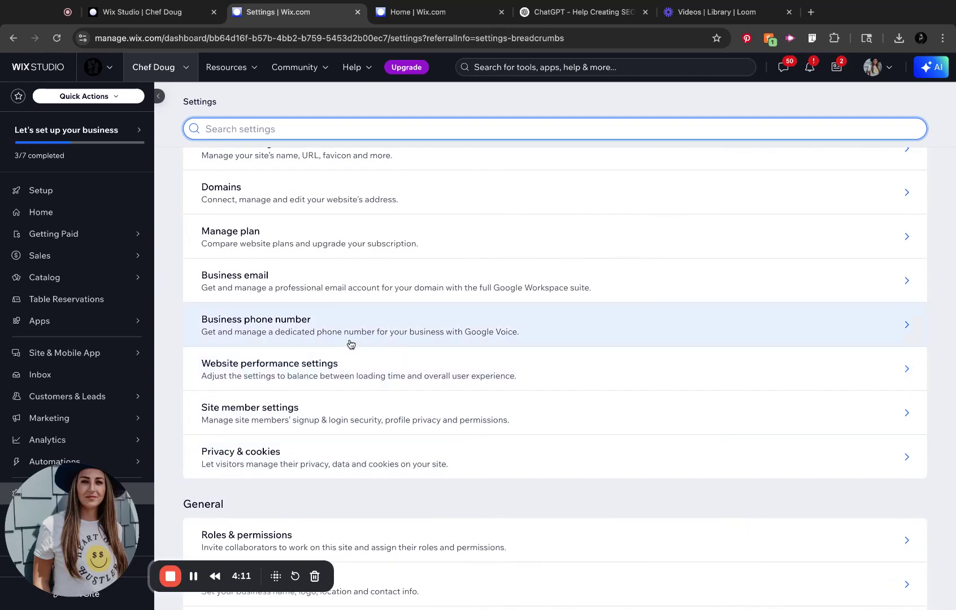
scroll(349, 352, "down", 4)
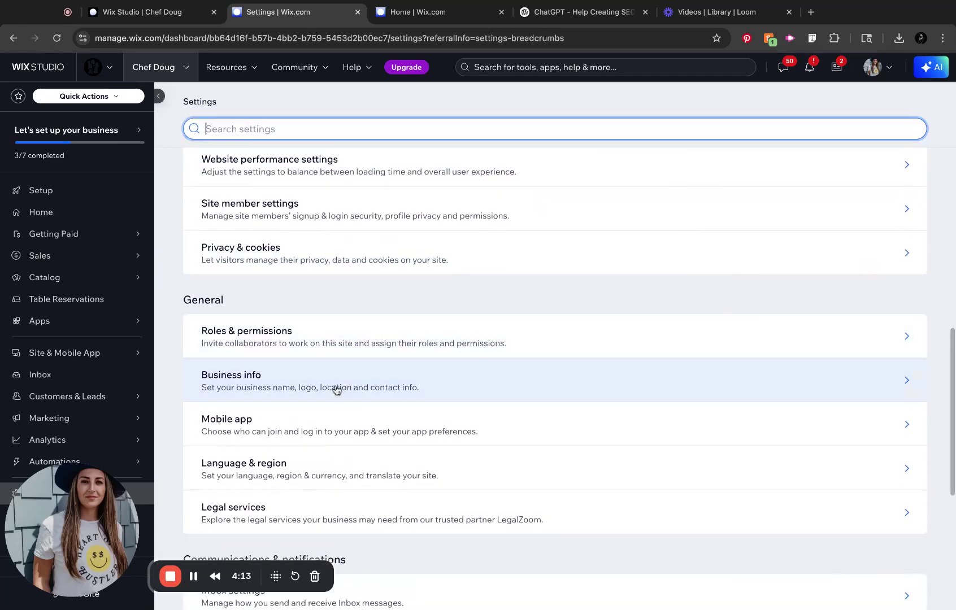
left_click(335, 388)
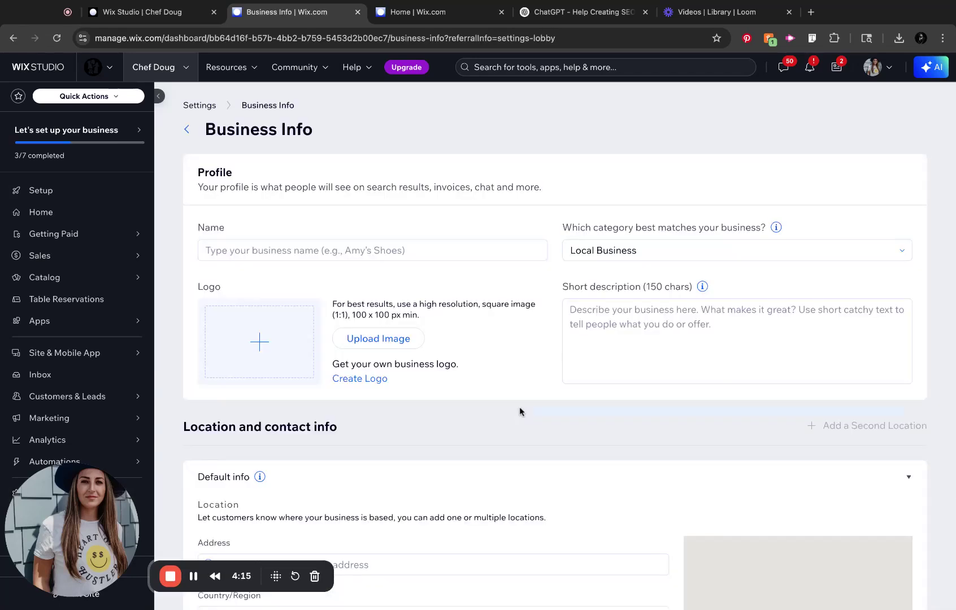
left_click(353, 255)
left_click(564, 311)
scroll(759, 324, "down", 6)
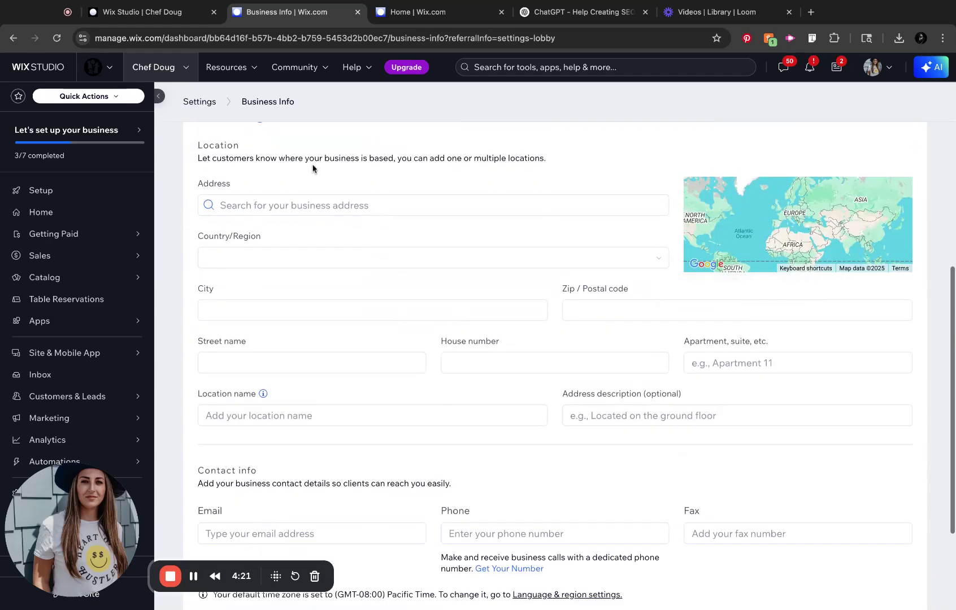
scroll(399, 346, "down", 3)
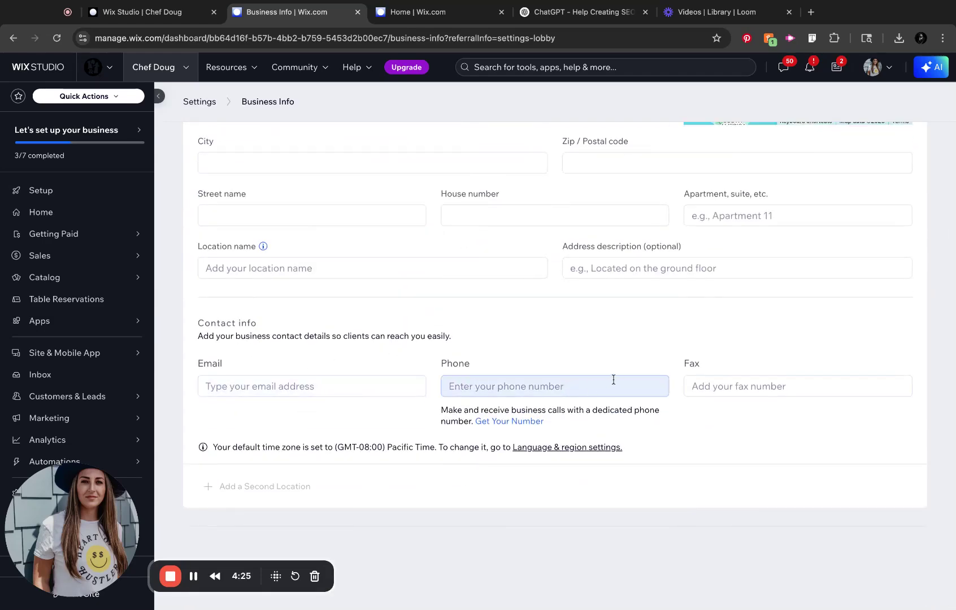
Leave Business Info, open the site's SEO page and start the SEO Setup Checklist questions.
scroll(596, 368, "up", 9)
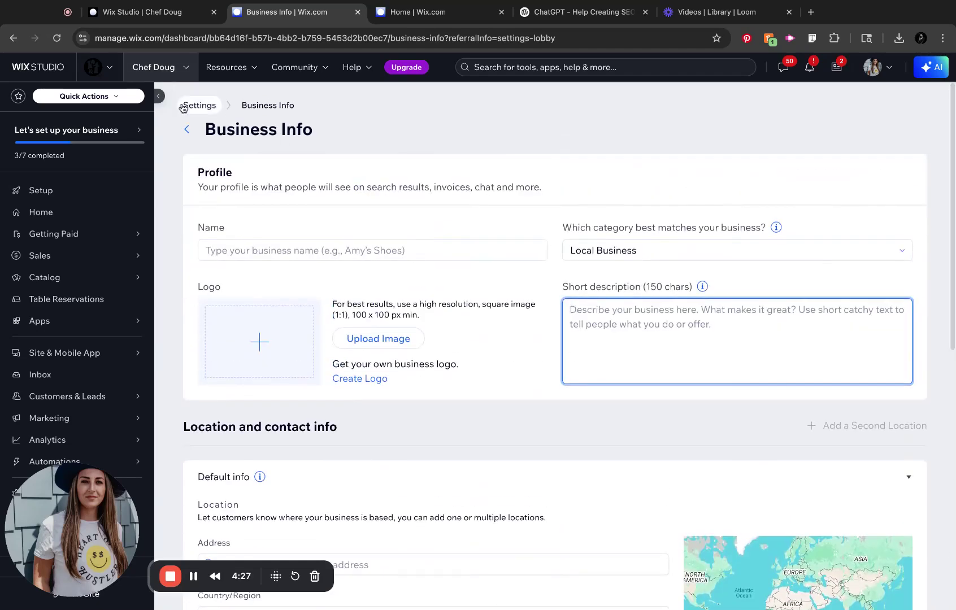
left_click(209, 112)
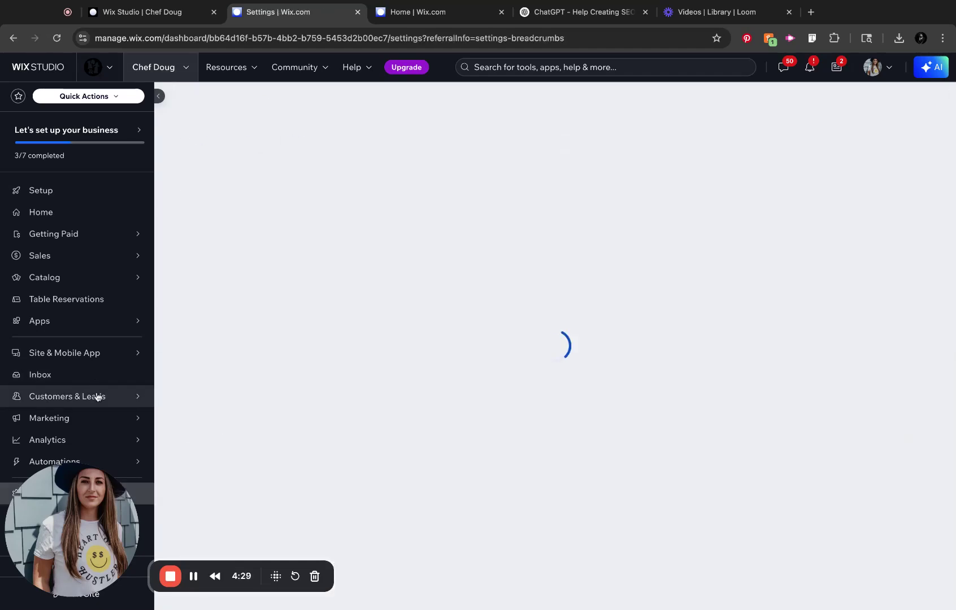
mouse_move(96, 361)
mouse_move(225, 331)
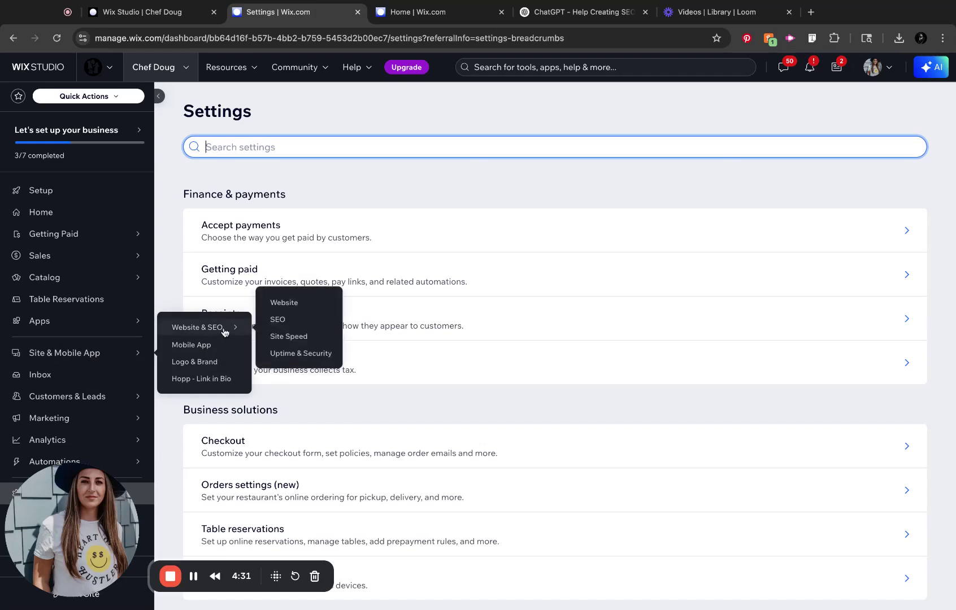
left_click(294, 323)
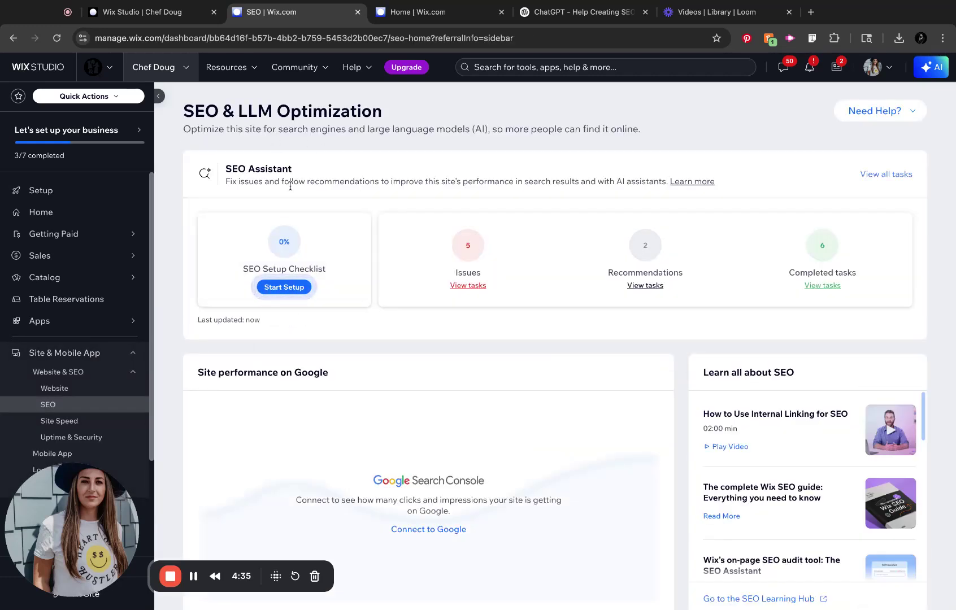
left_click(288, 291)
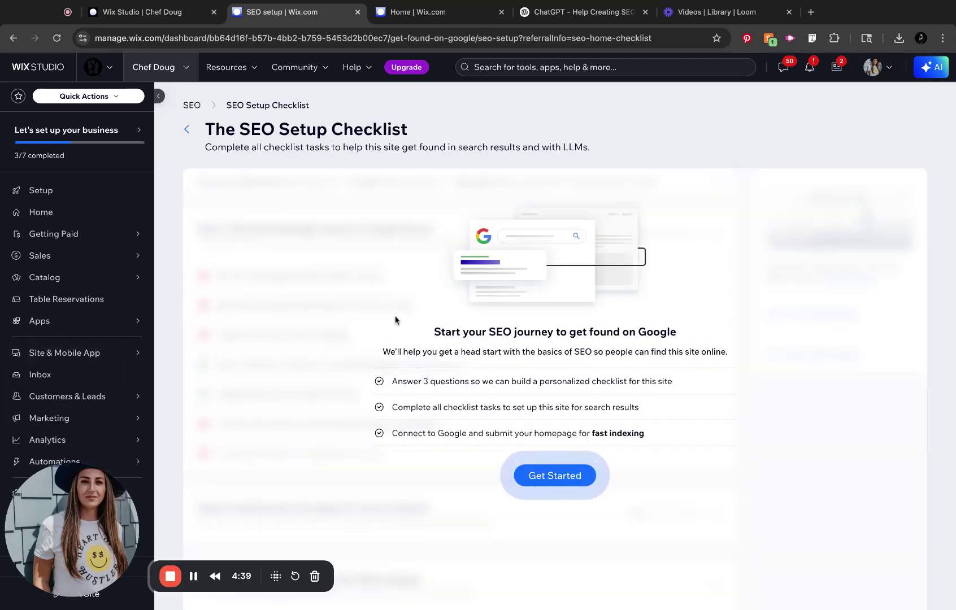
left_click(556, 476)
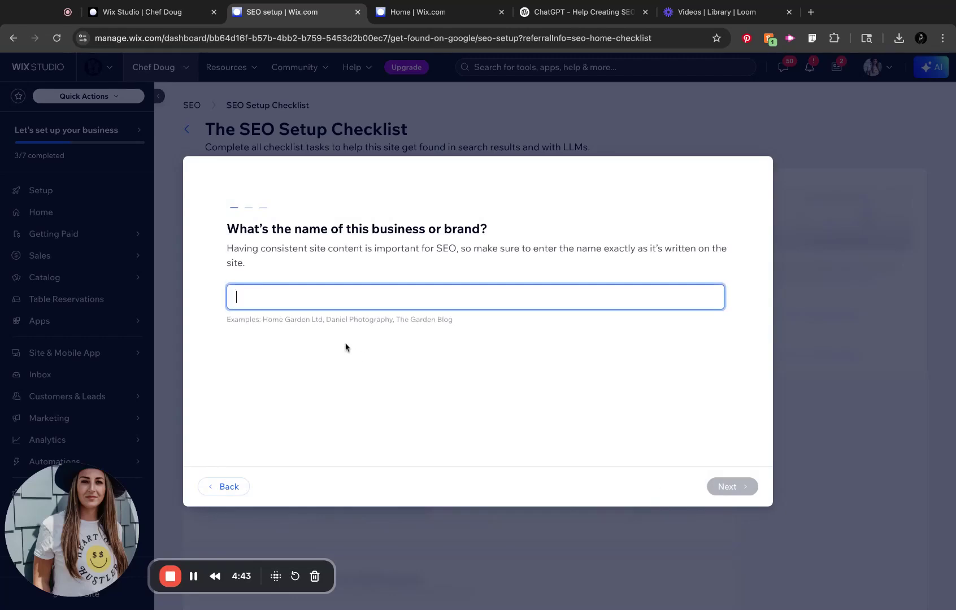
Copy "Chef Doug & Co." from ChatGPT's homepage title and submit it as the business name in the SEO setup.
left_click(571, 12)
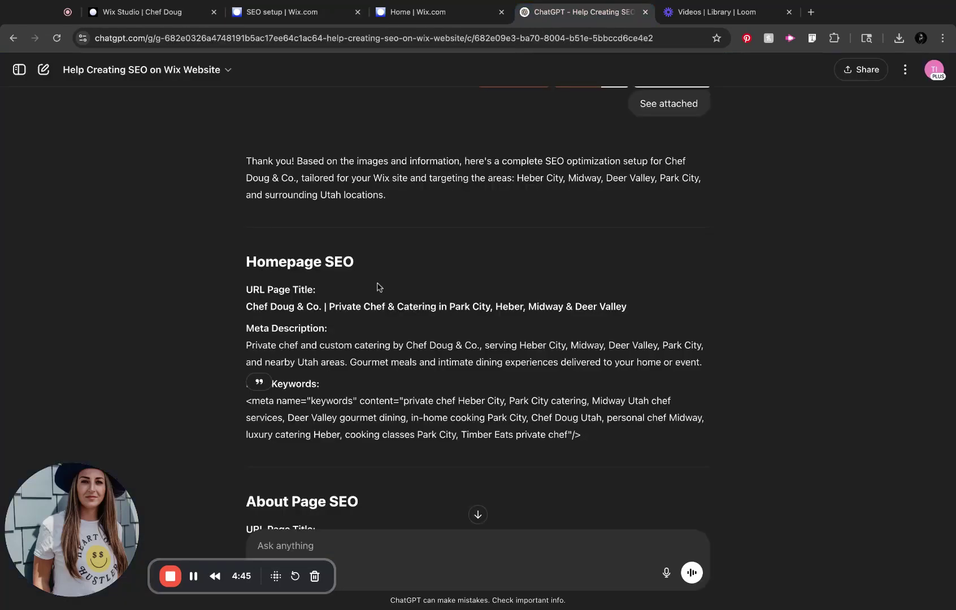
left_click_drag(322, 309, 246, 308)
key("super+c")
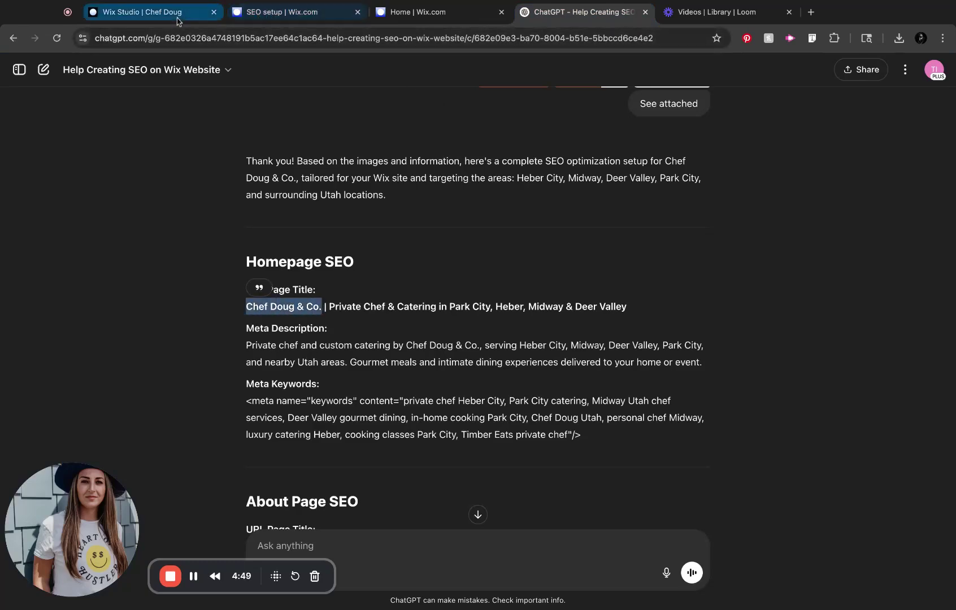
left_click(282, 12)
key("super+v")
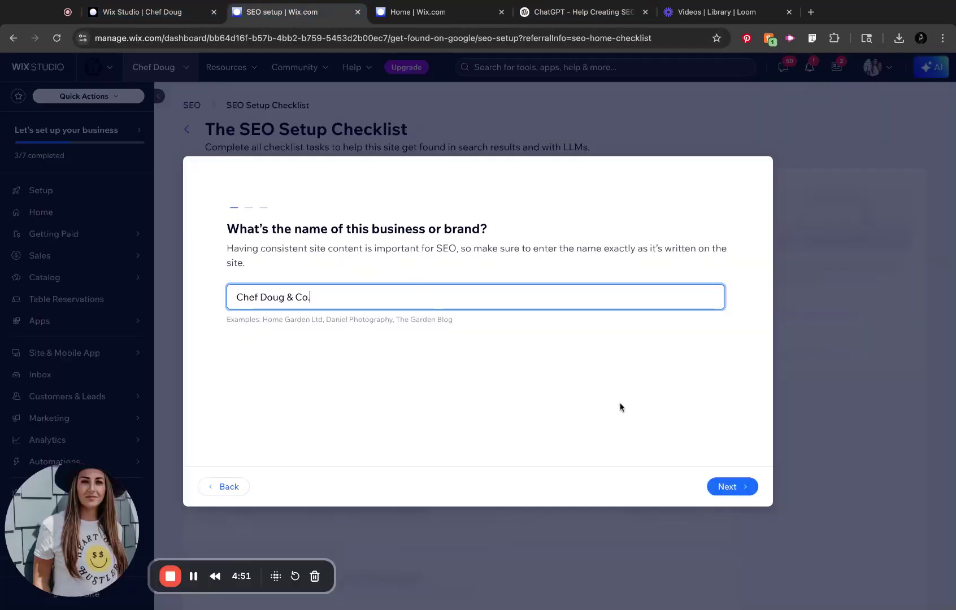
left_click(733, 489)
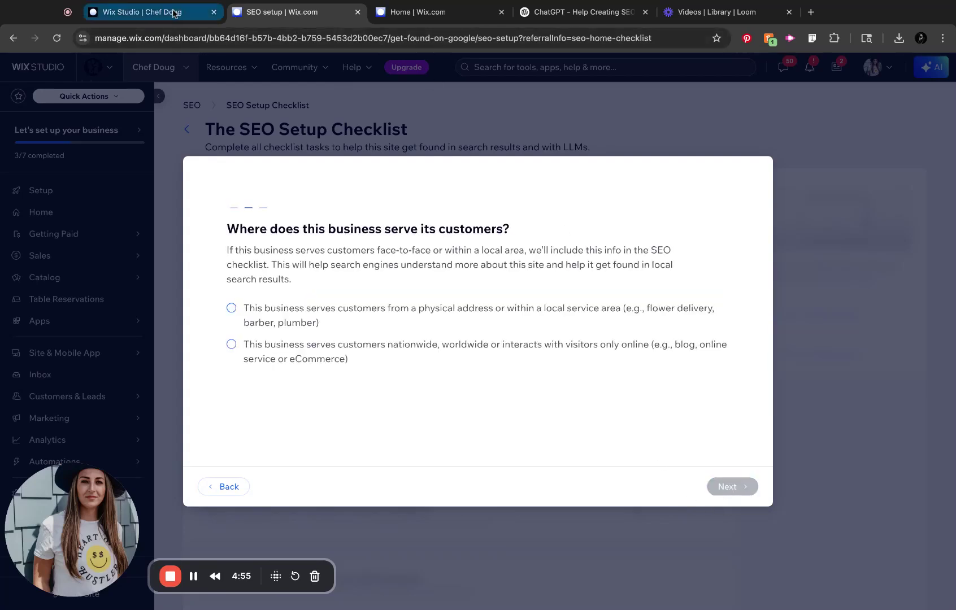
Specify that the business serves a physical or local service area, with Park City, UT, USA as its location, and continue.
left_click(558, 13)
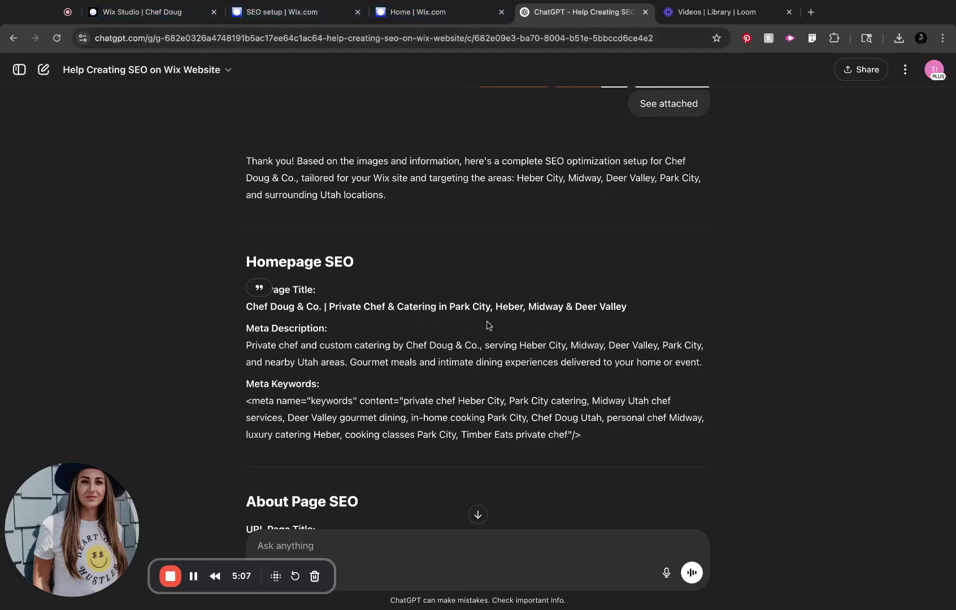
left_click(135, 14)
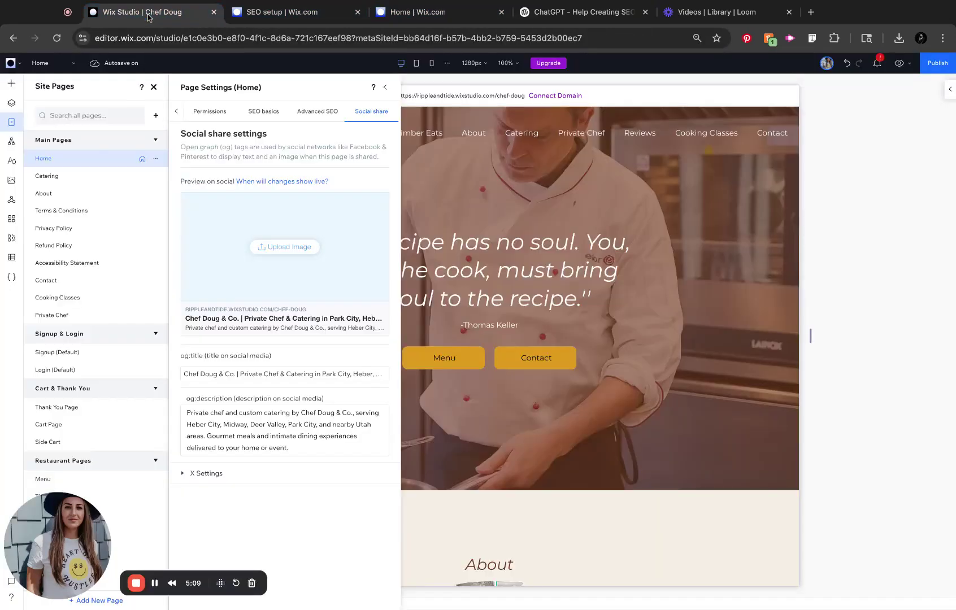
left_click(315, 17)
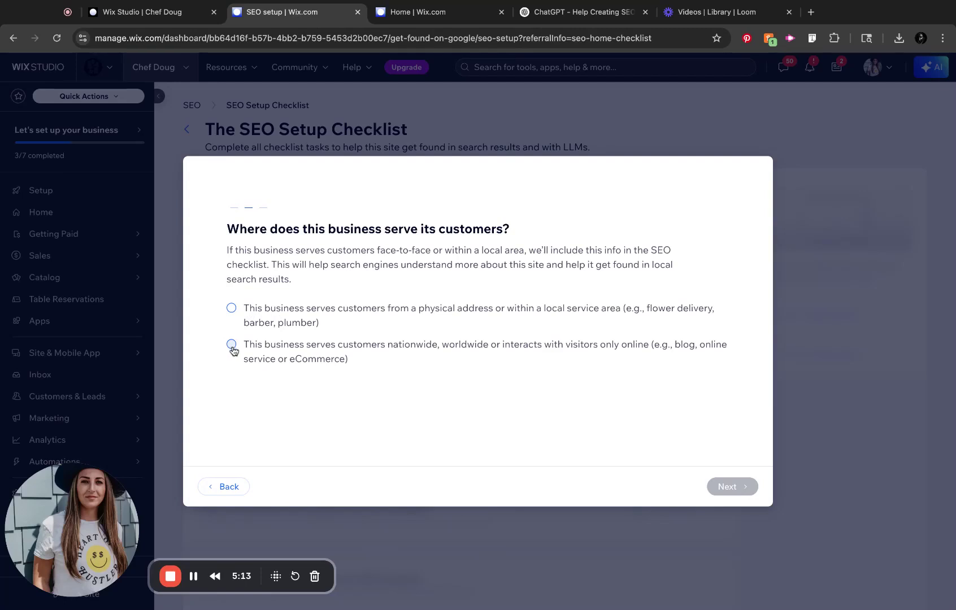
left_click(231, 308)
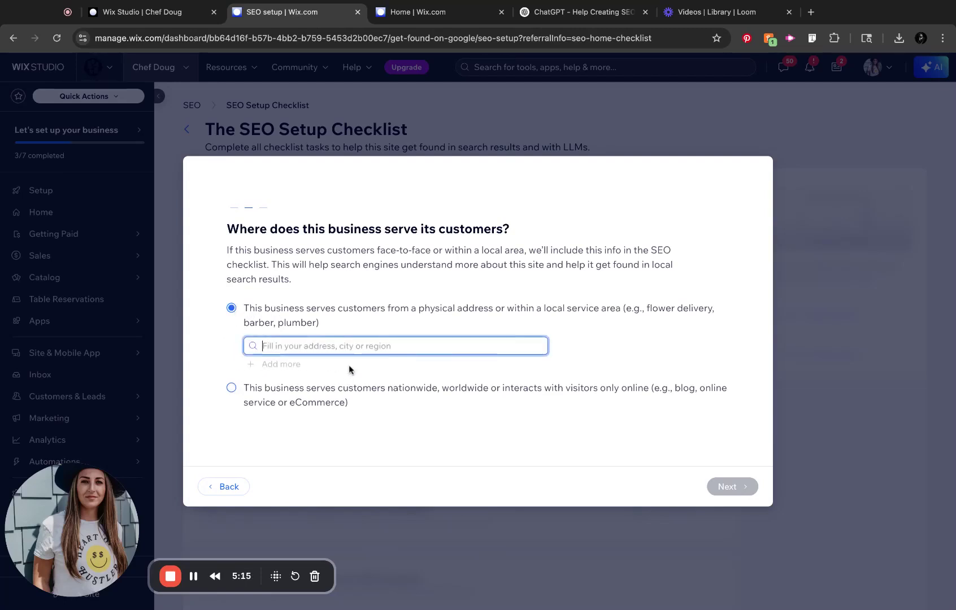
type("par")
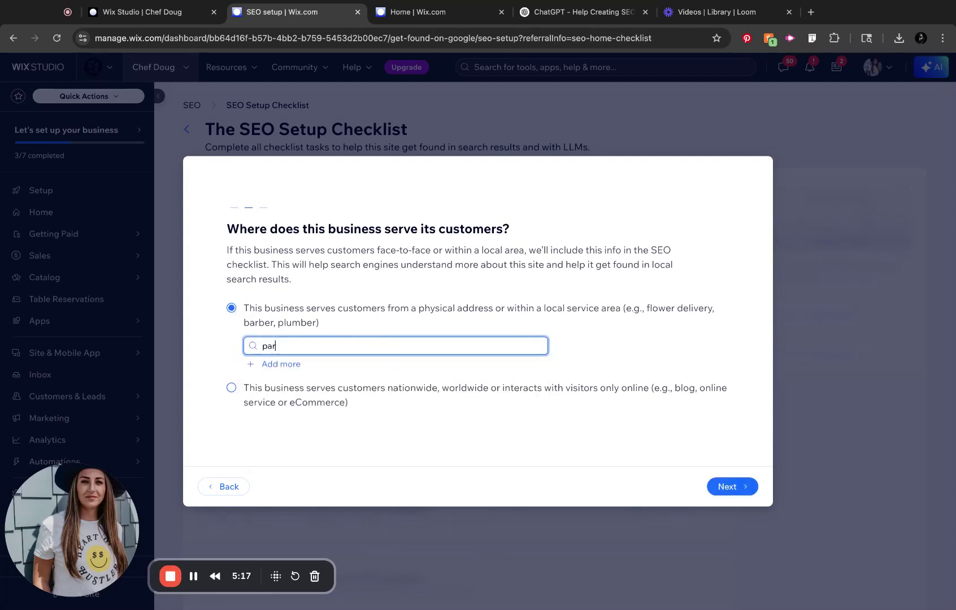
type("k city")
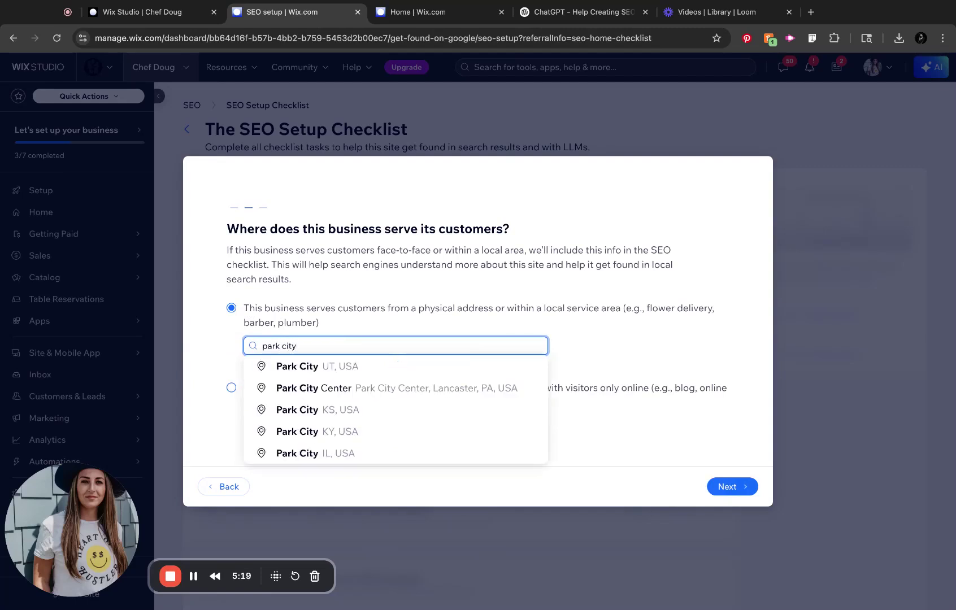
left_click(350, 366)
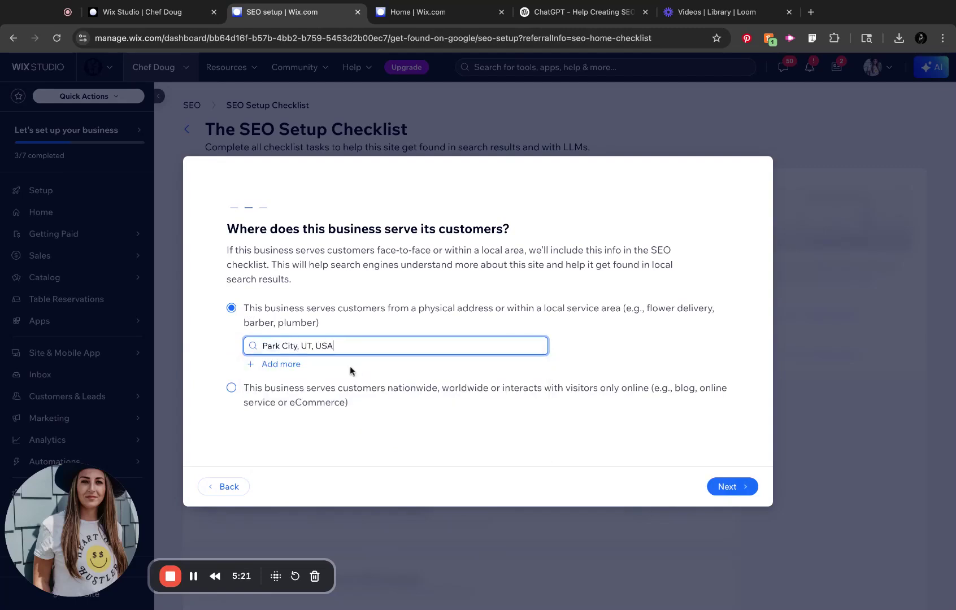
left_click(727, 489)
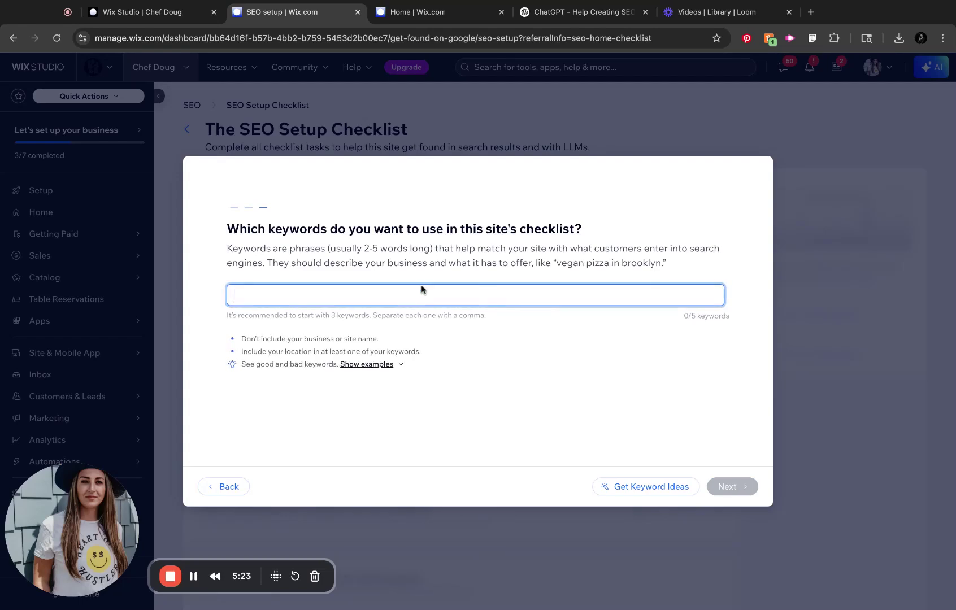
Add the checklist keywords private chef, catering and cooking classes, and complete the SEO setup questions.
left_click(567, 12)
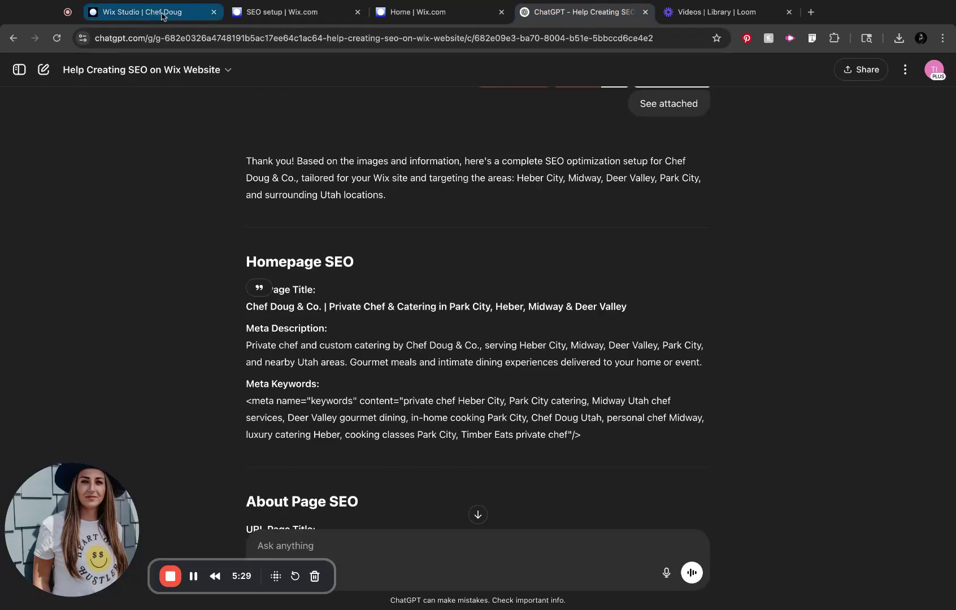
left_click(271, 12)
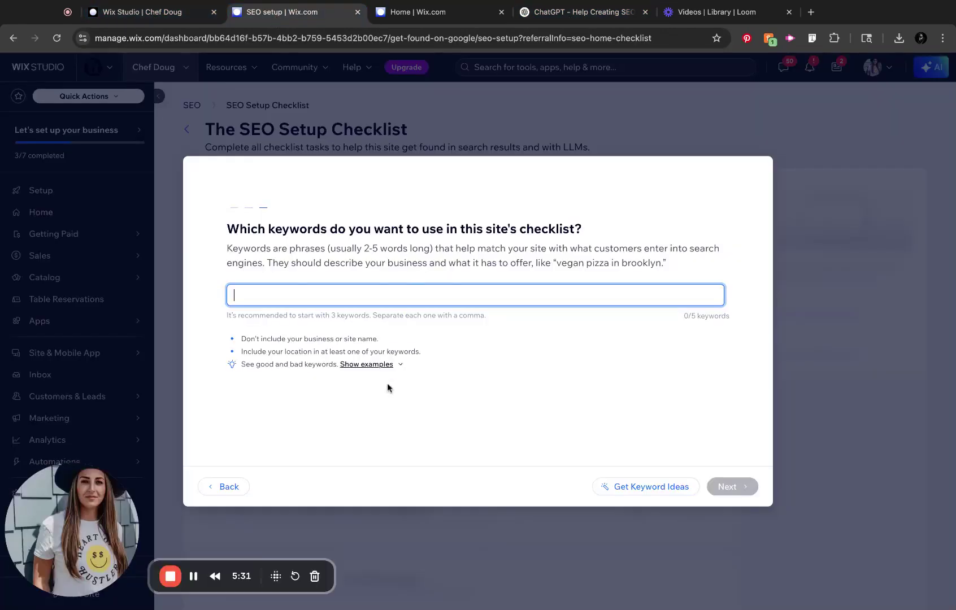
type("private chef")
key("Return")
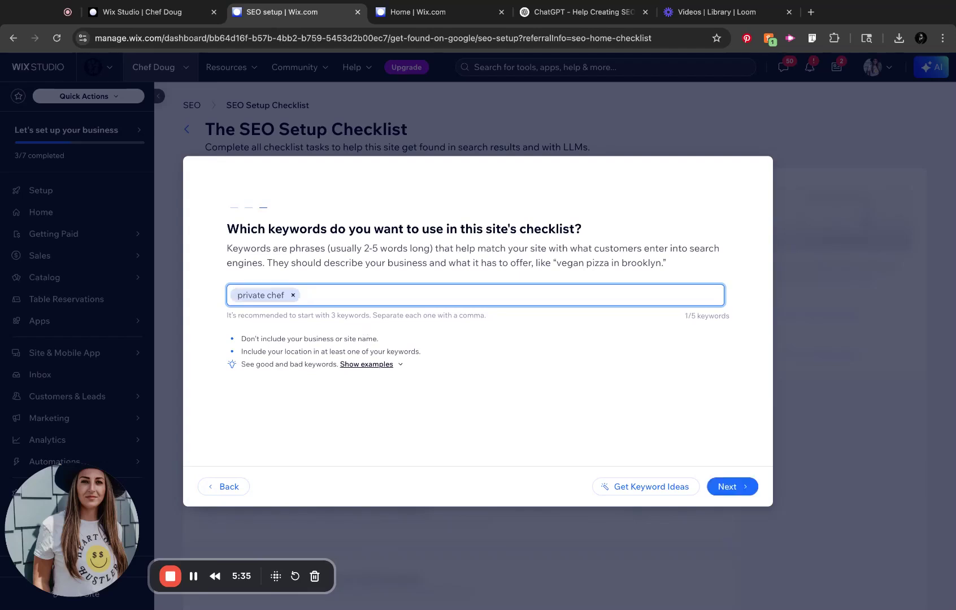
type("catering")
key("Return")
type("cooking classes")
key("Return")
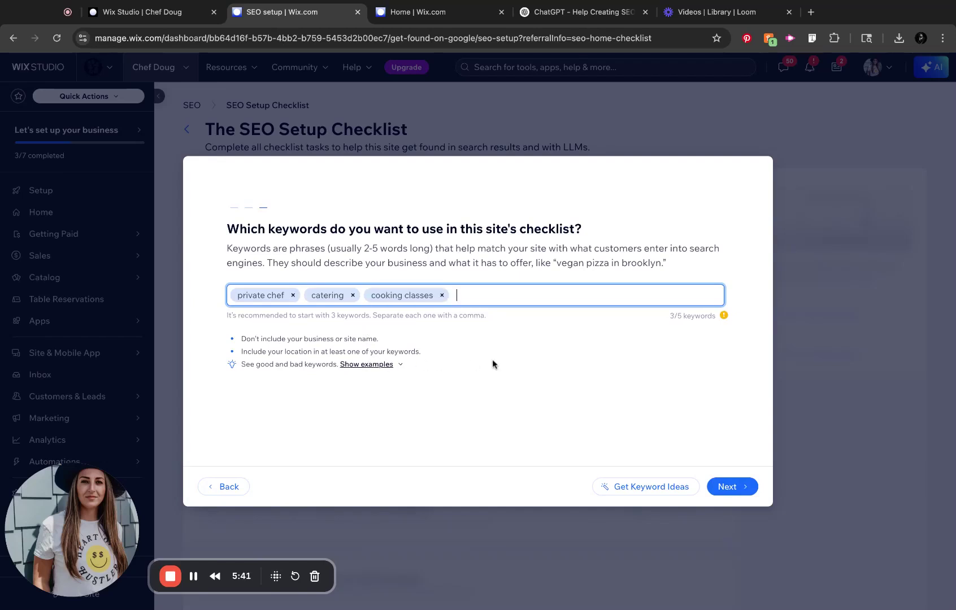
left_click(732, 487)
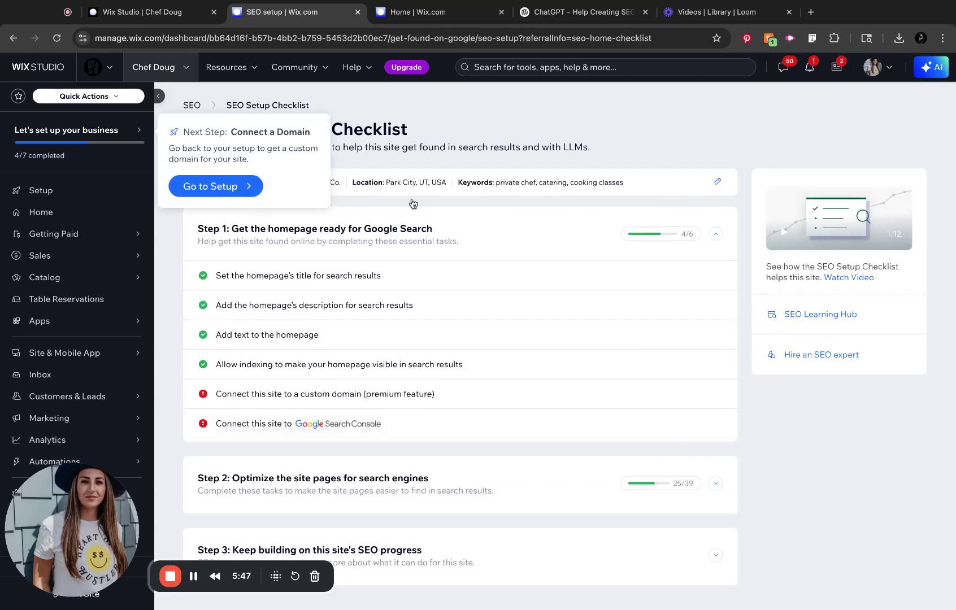
Expand the checklist's Step 2 page tasks and open the alt text editor for the homepage images.
scroll(552, 335, "down", 1)
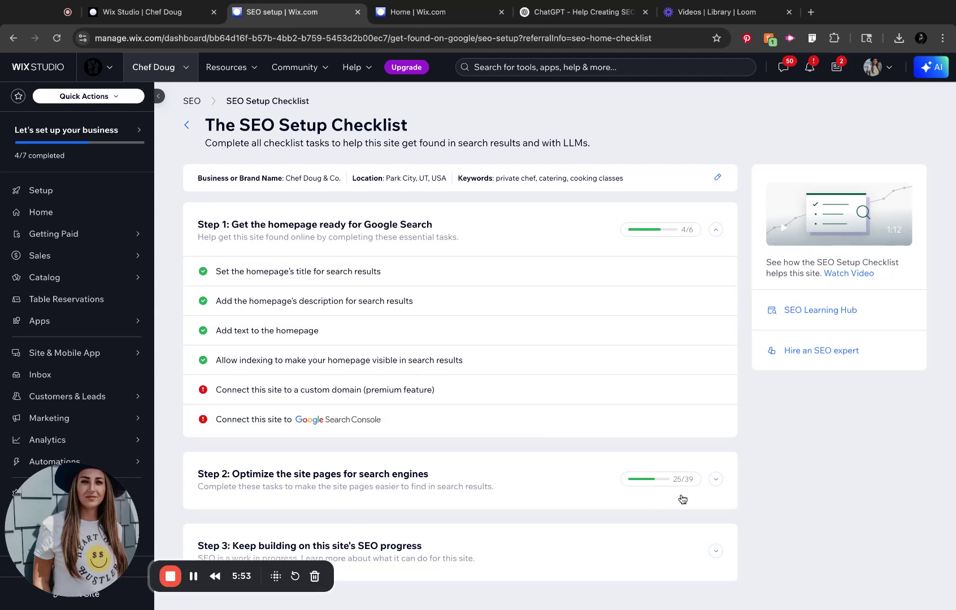
left_click(716, 479)
scroll(637, 494, "down", 3)
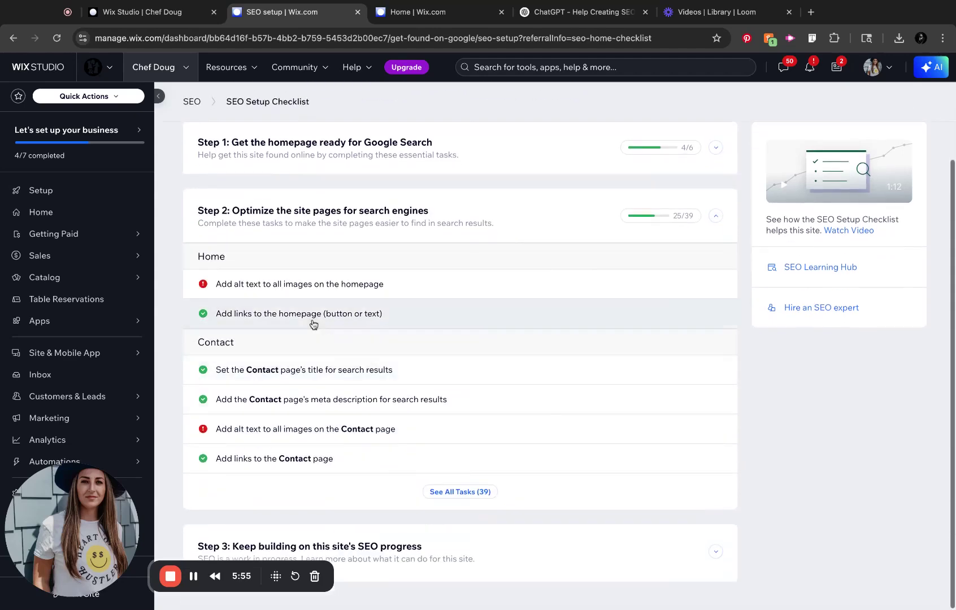
mouse_move(200, 286)
left_click(689, 283)
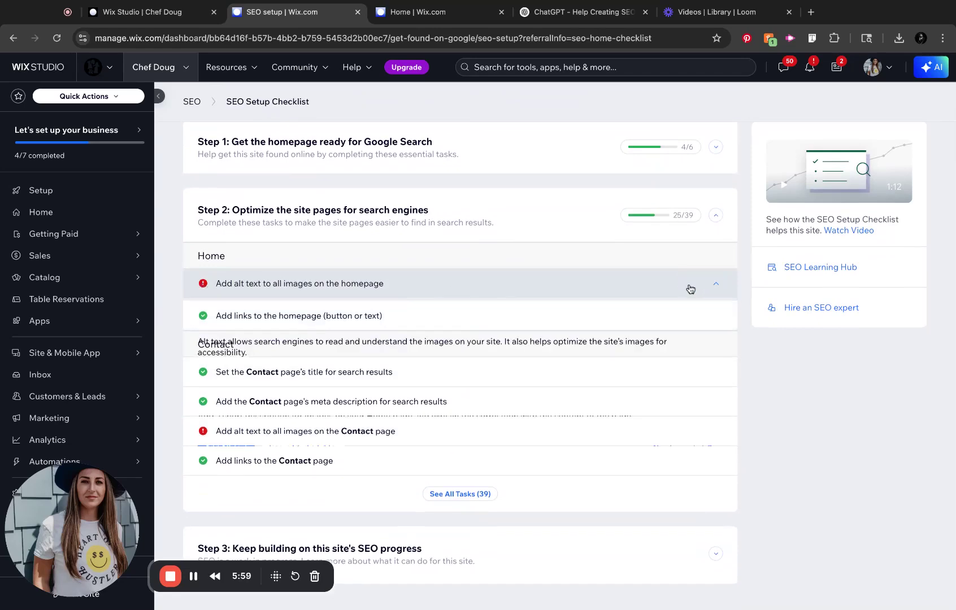
scroll(260, 460, "down", 2)
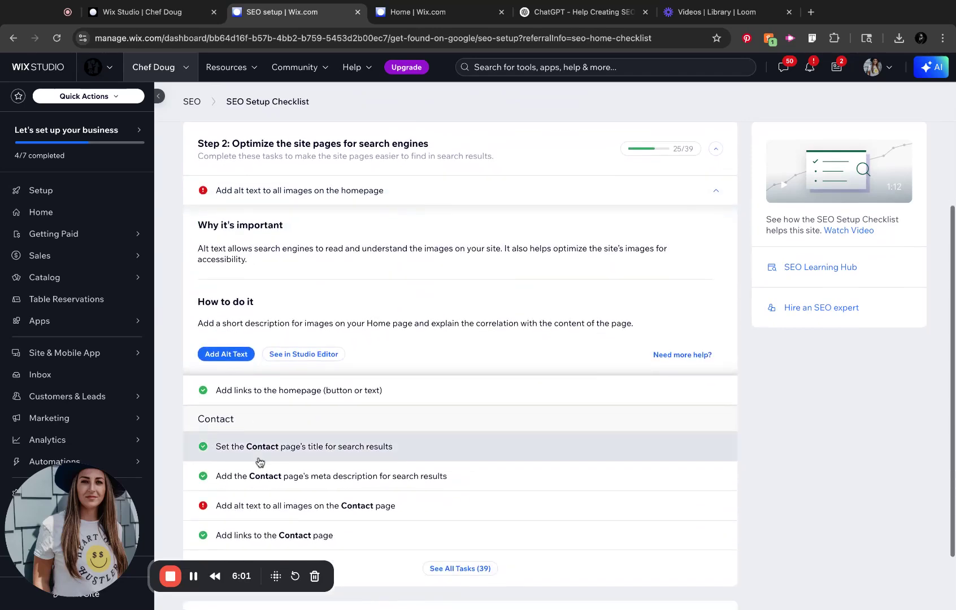
left_click(227, 354)
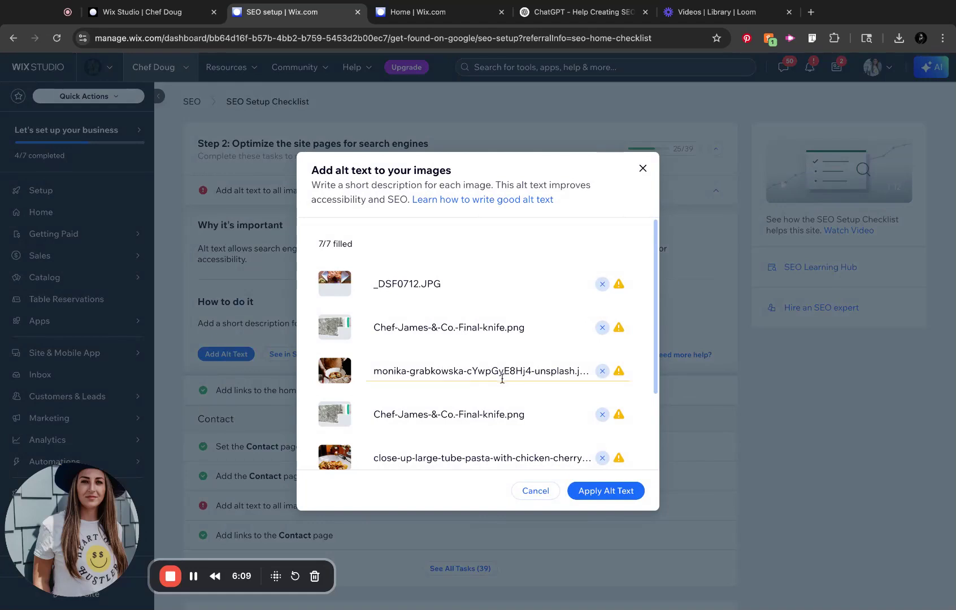
Replace the alt text of the first homepage image, the plated food photo, with "private_chef_utah_catering".
triple_click(422, 284)
type("private")
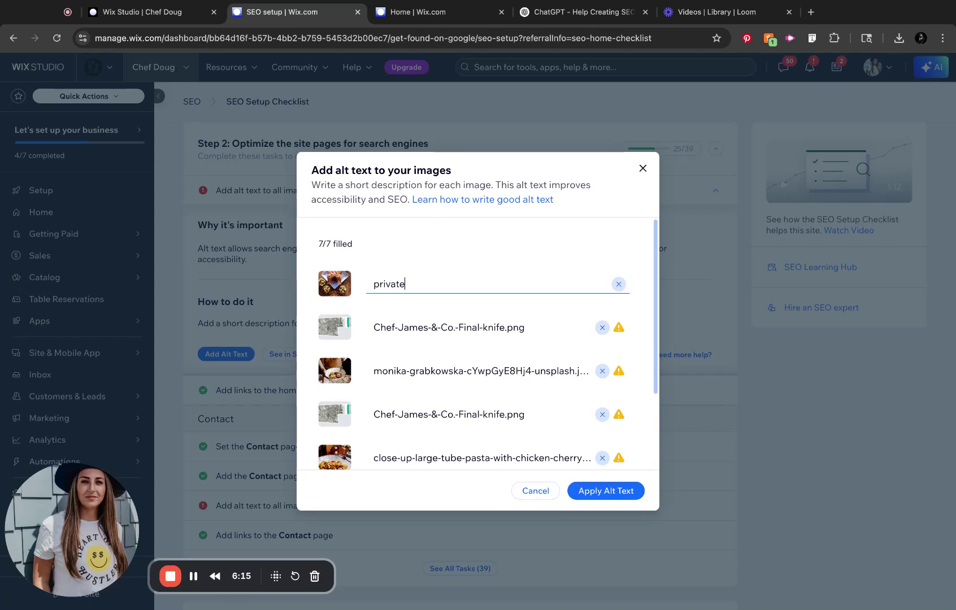
type("_cha")
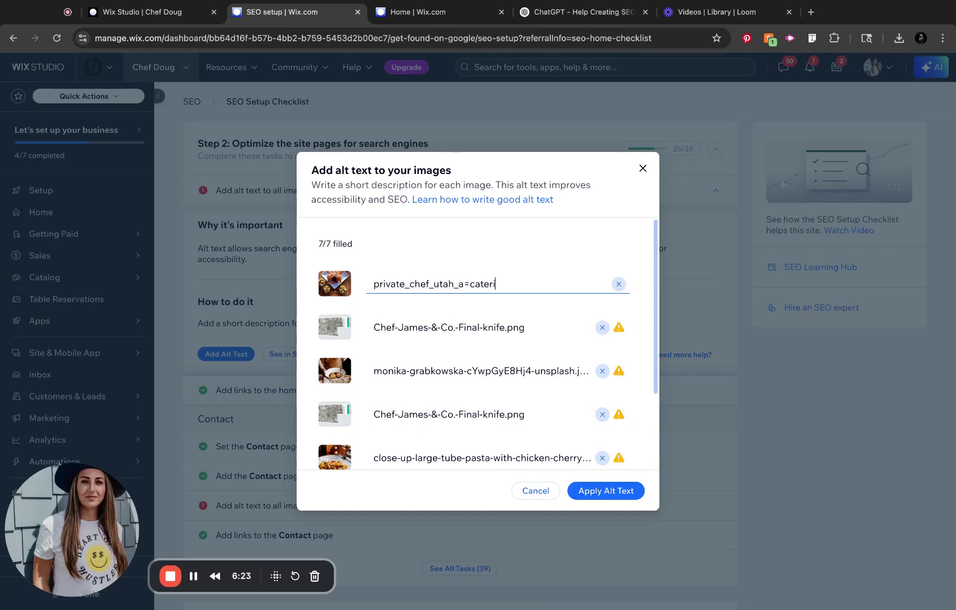
type("ef_utah_catering")
Set the second image's alt text to "chef doug logo" and the third image's to "cooking classes".
left_click(465, 332)
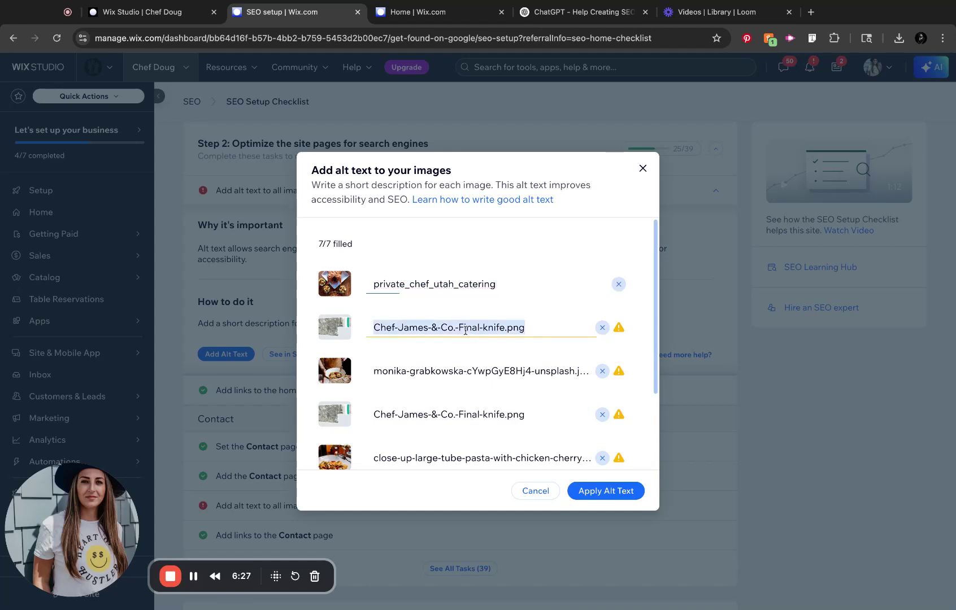
type("chef")
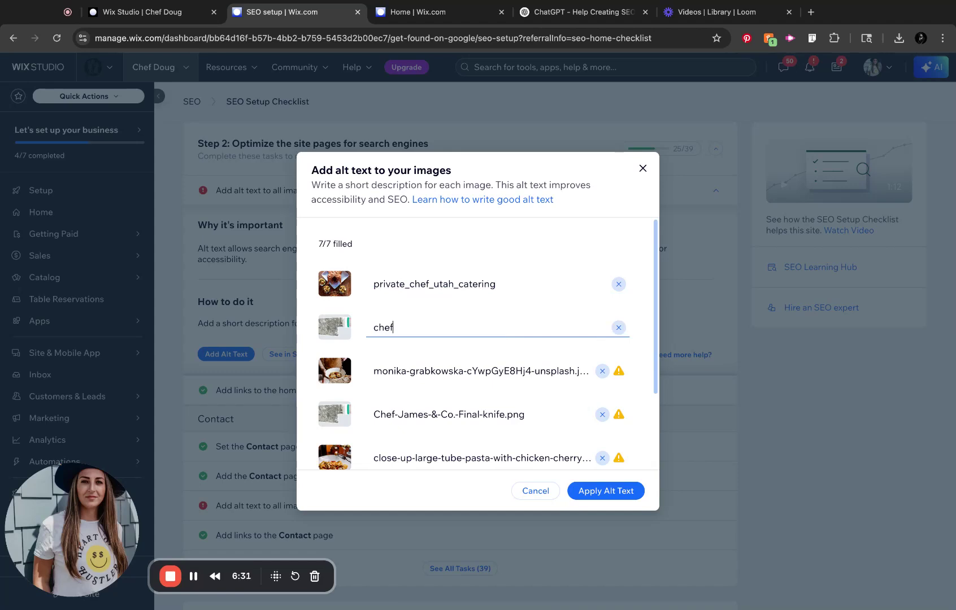
type(" doug logo")
double_click(456, 371)
scroll(456, 371, "down", 1)
type("priv")
type("oking classes")
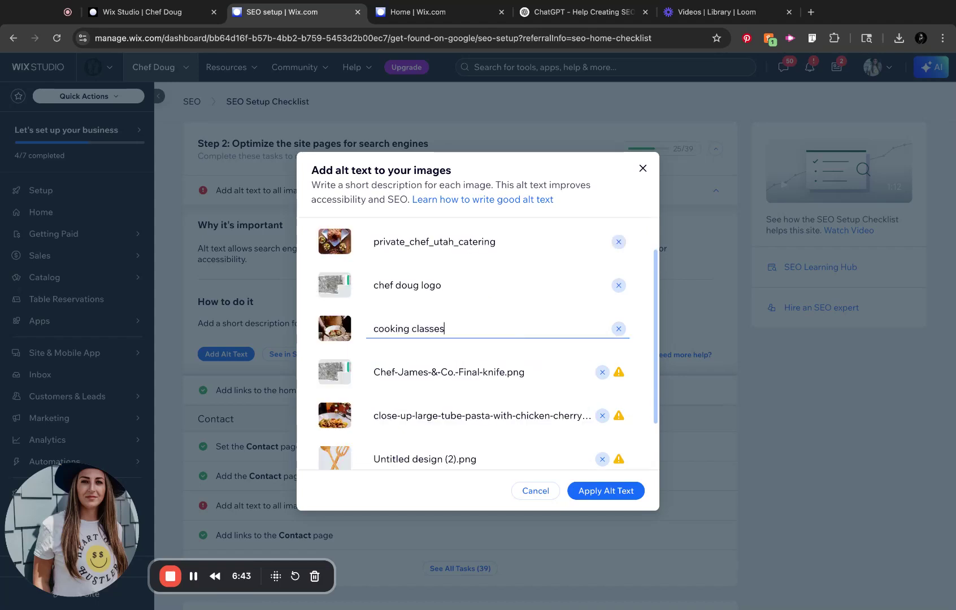
Set the alt text of the wooden spoon and fork image to "cooking utensils" and apply the alt text changes.
scroll(550, 453, "down", 2)
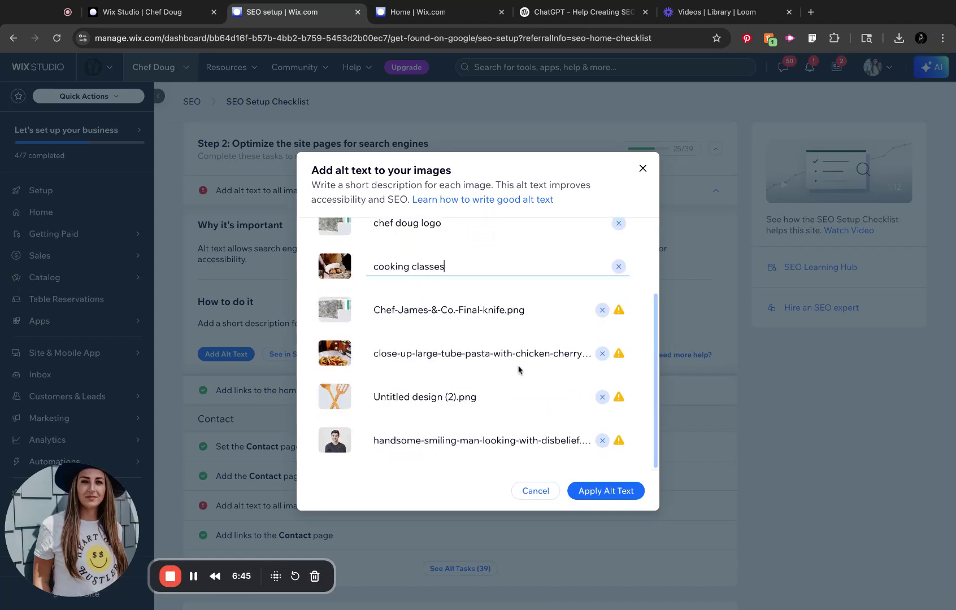
triple_click(489, 397)
type("cooking utensils")
key("Tab")
left_click(450, 444)
triple_click(450, 444)
scroll(363, 396, "up", 1)
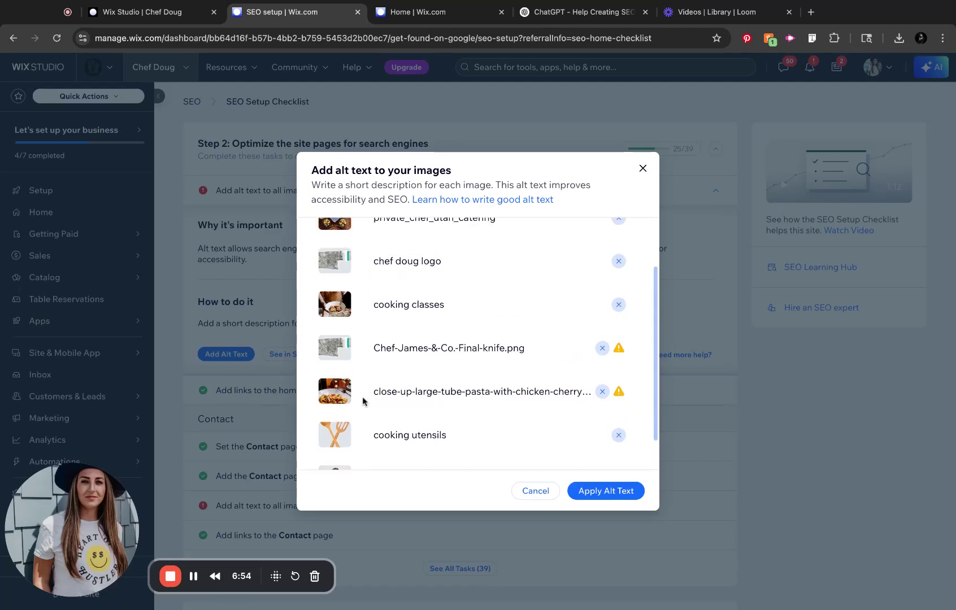
scroll(462, 395, "up", 2)
left_click(606, 491)
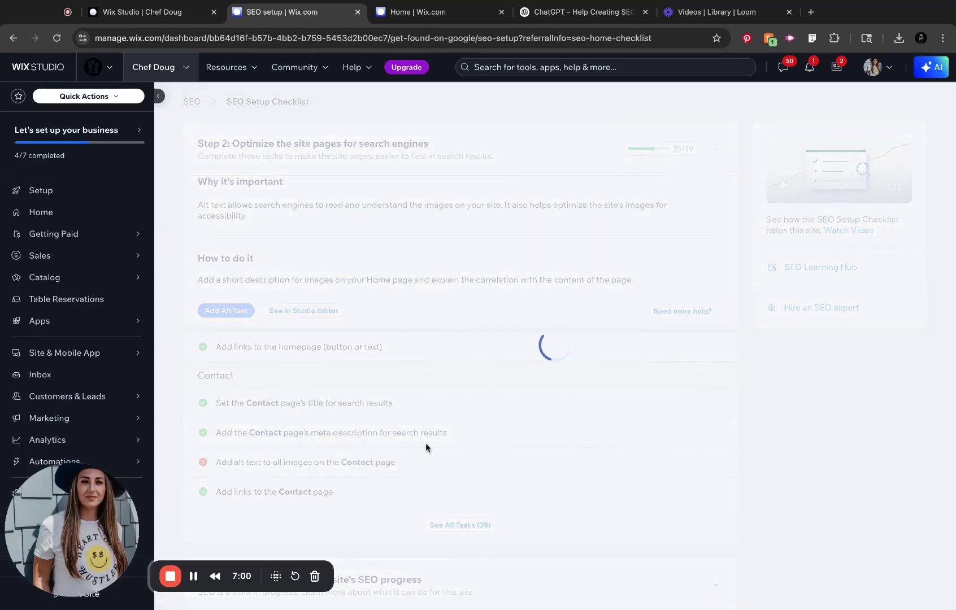
Expand the checklist's Step 1 tasks for getting the homepage ready for Google Search.
scroll(427, 450, "up", 4)
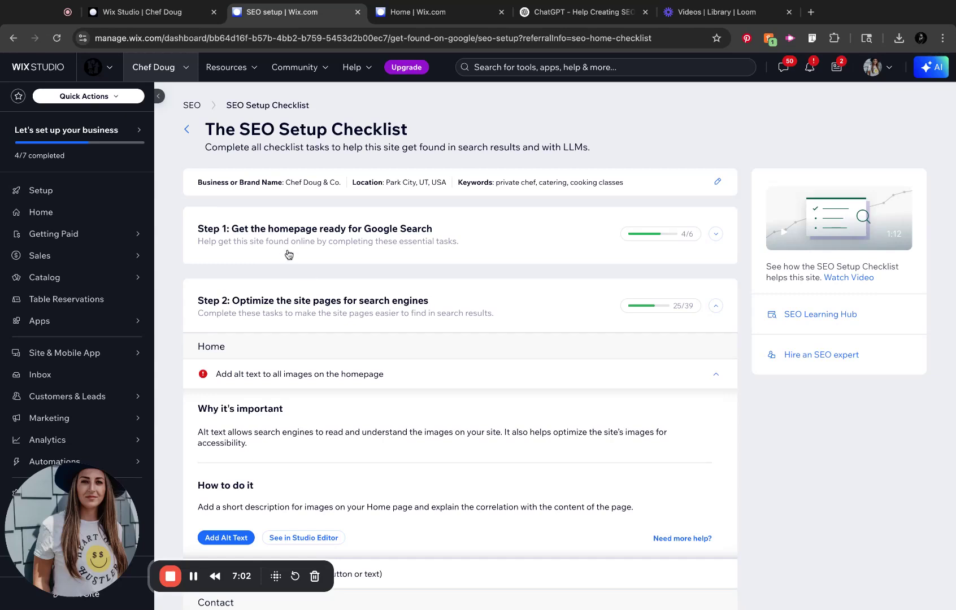
left_click(324, 246)
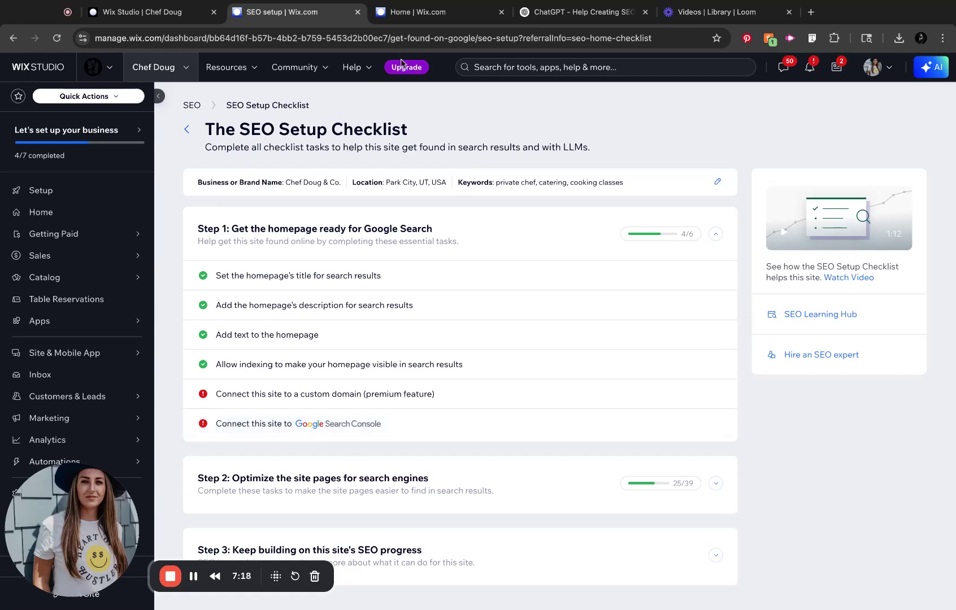
Open the site's SEO settings for the main pages and review each page's URL, title tag and meta description.
left_click_drag(227, 567, 508, 550)
left_click(136, 493)
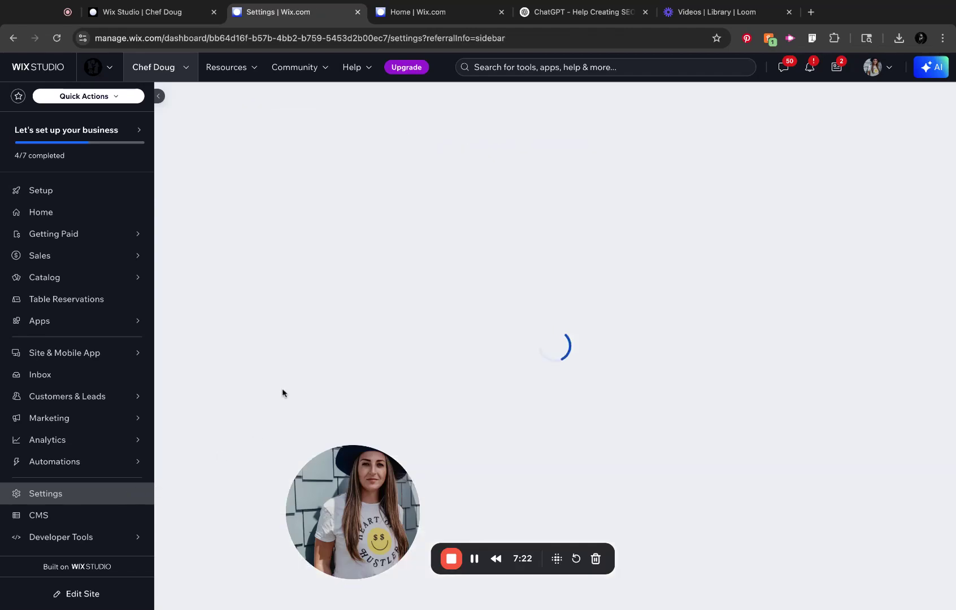
scroll(264, 381, "down", 15)
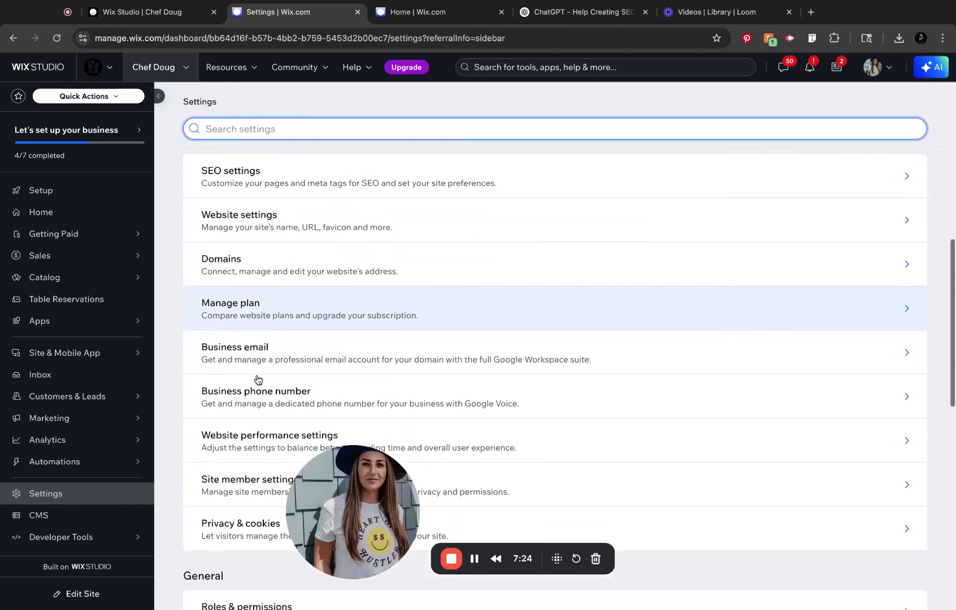
scroll(262, 360, "down", 6)
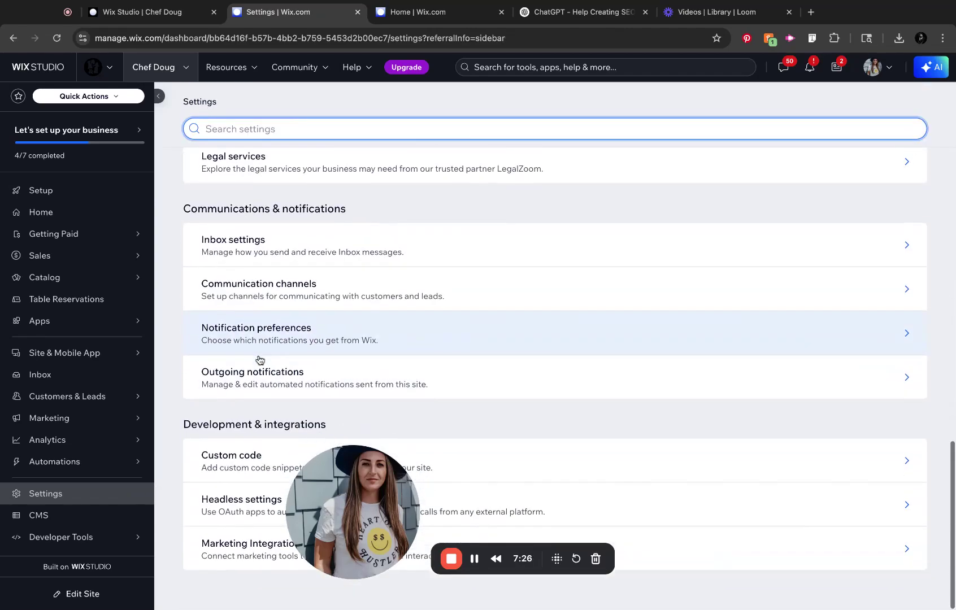
scroll(260, 359, "up", 6)
scroll(259, 359, "up", 5)
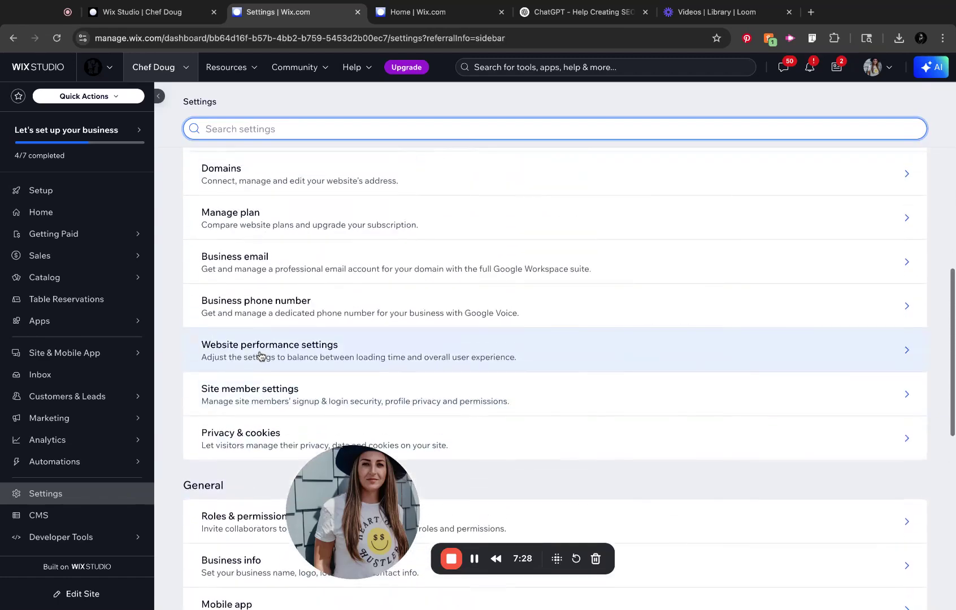
left_click(292, 256)
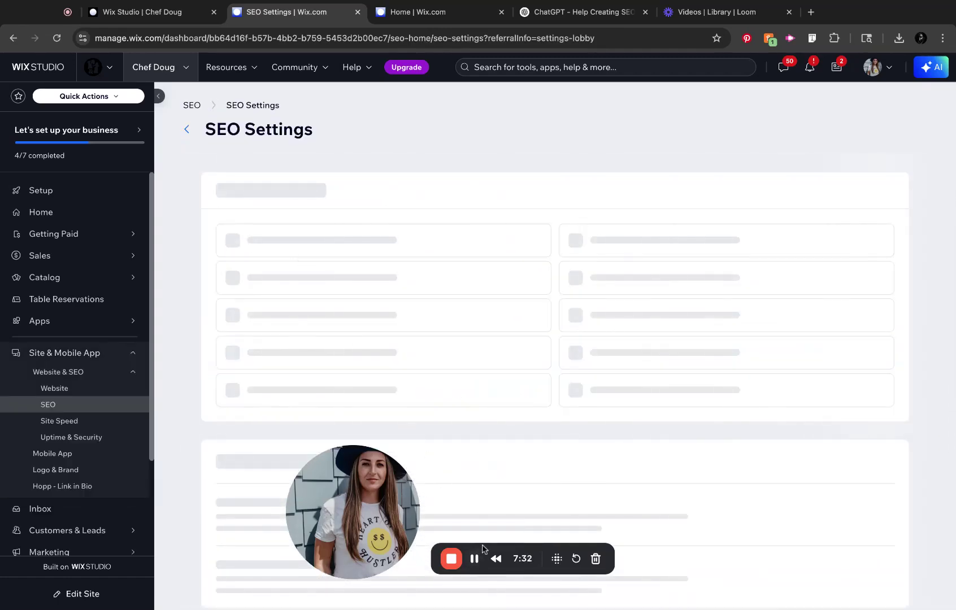
left_click(281, 238)
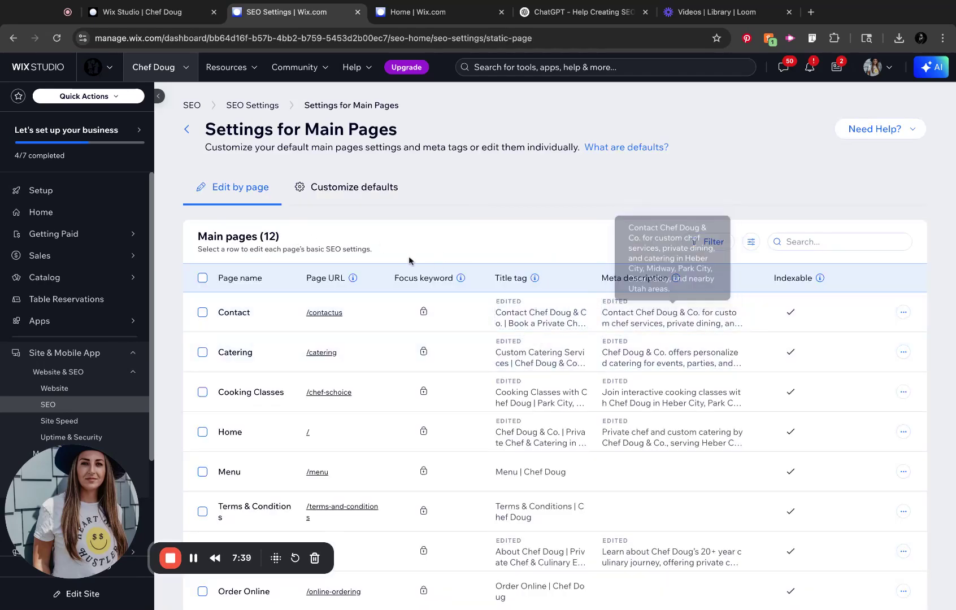
scroll(326, 280, "down", 1)
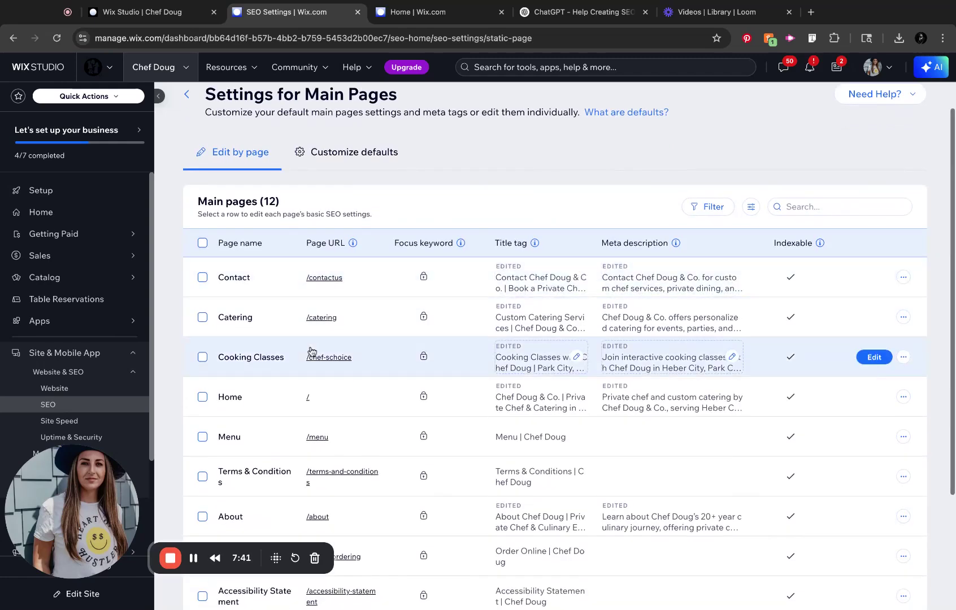
scroll(309, 357, "down", 2)
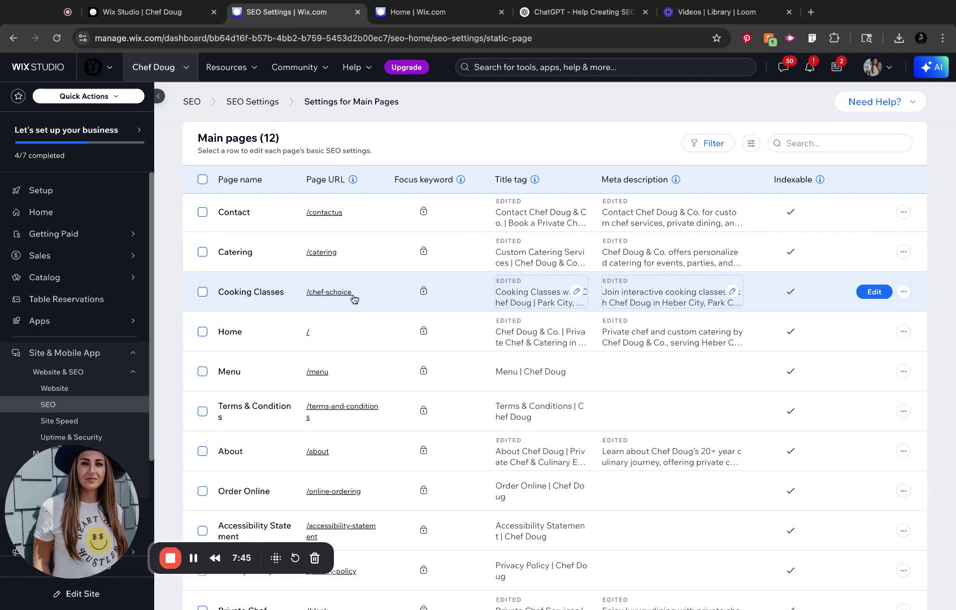
scroll(353, 298, "down", 3)
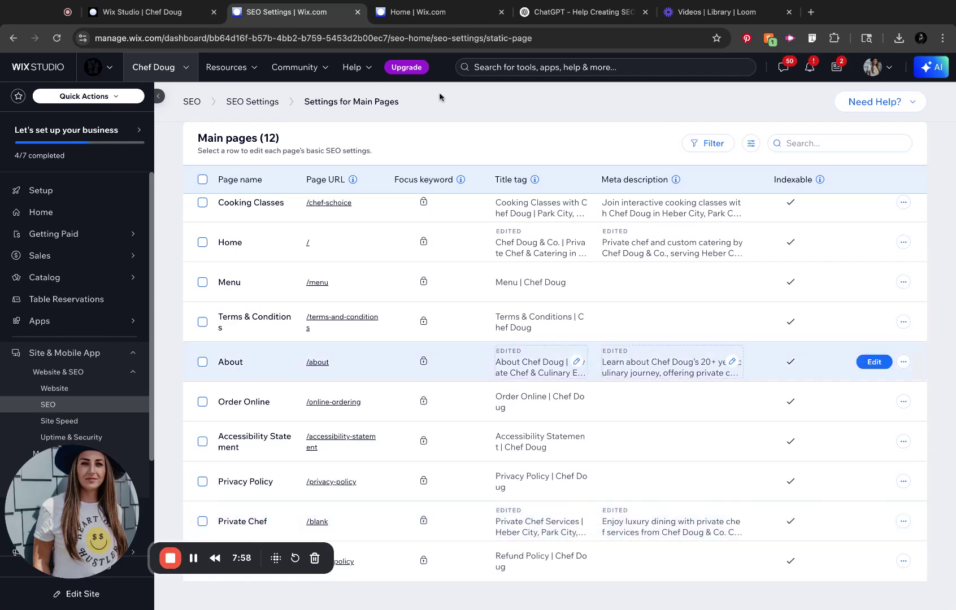
Switch to the Wix Studio editor and check the URL slug in the Catering page's SEO basics.
left_click(415, 11)
left_click(192, 16)
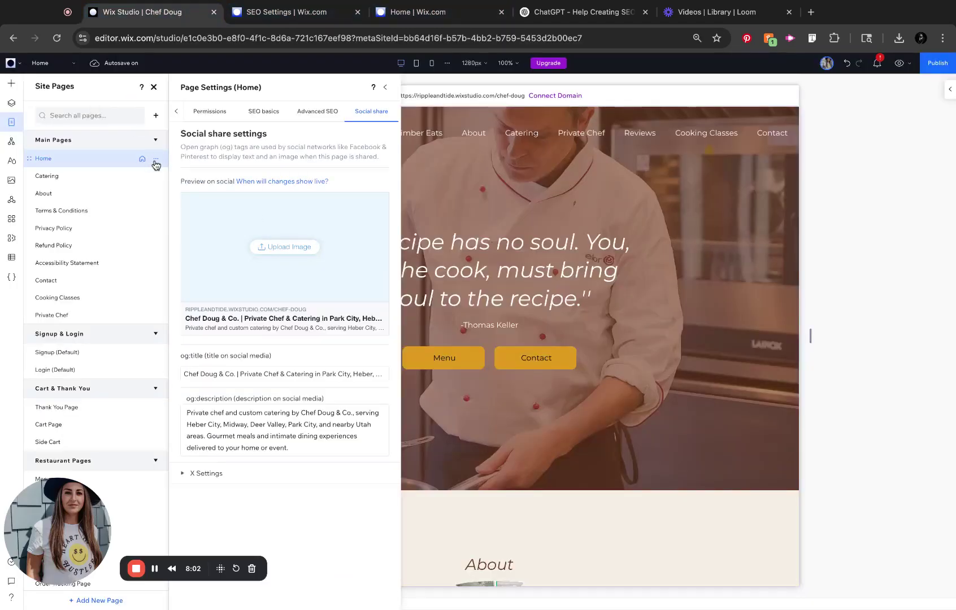
left_click(157, 177)
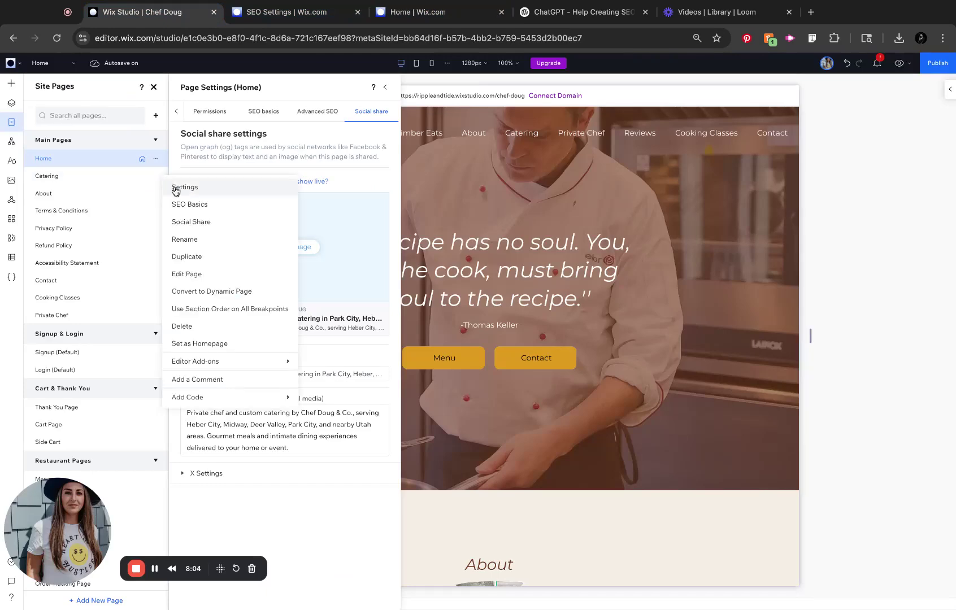
left_click(198, 206)
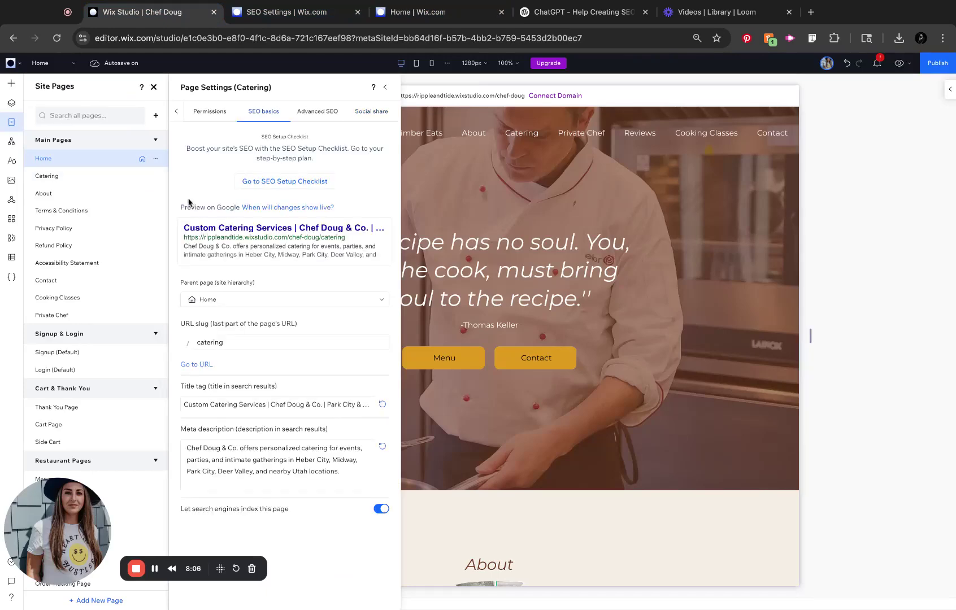
double_click(235, 343)
left_click(224, 345)
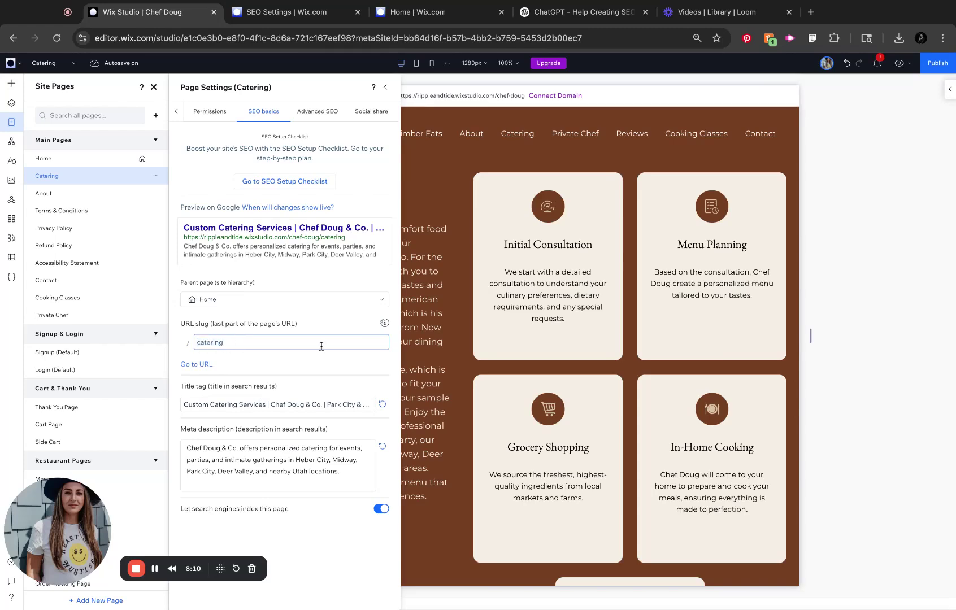
Open the About page's SEO basics and check its URL slug.
left_click(149, 196)
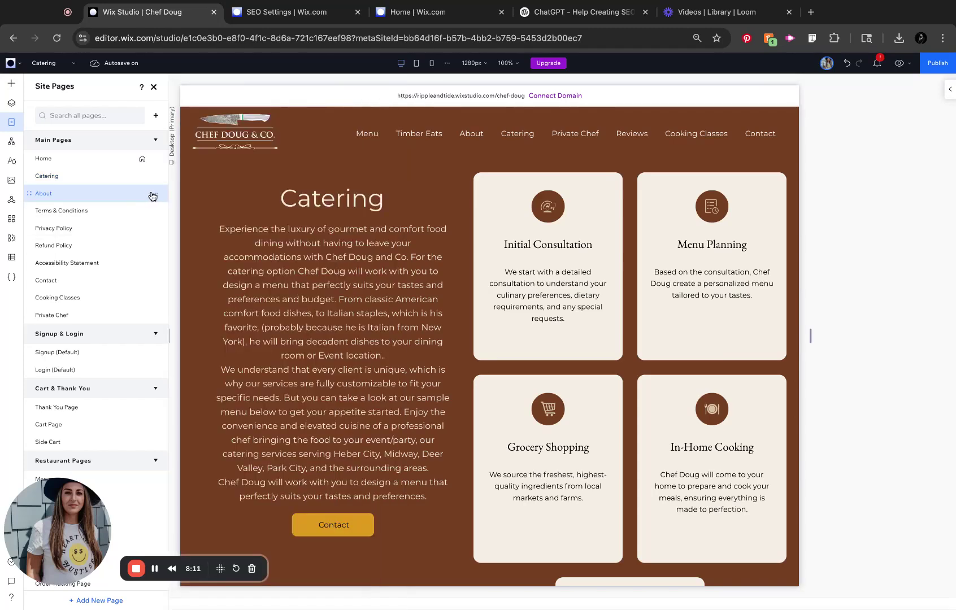
left_click(152, 196)
left_click(176, 224)
double_click(203, 343)
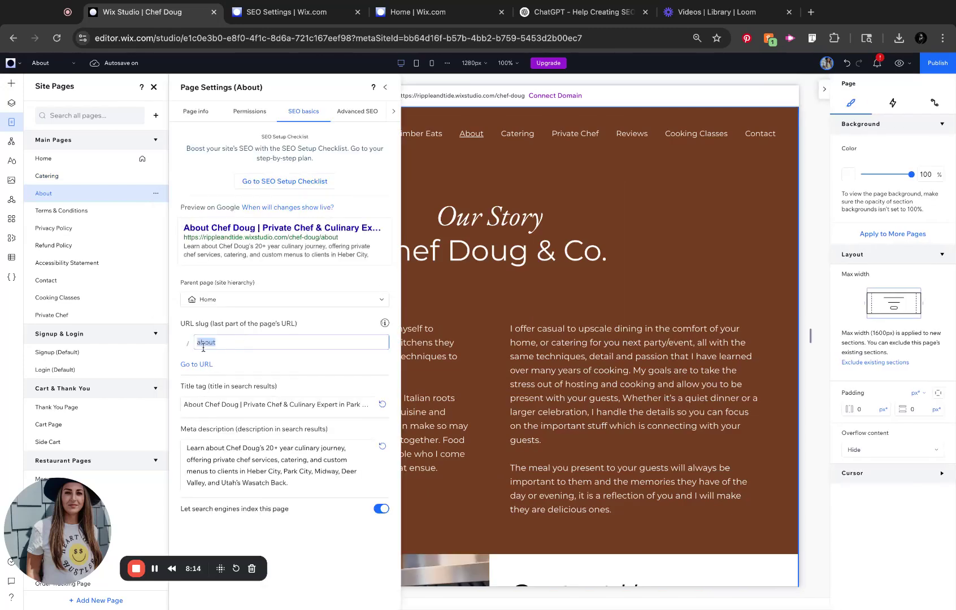
Change the Private Chef page's URL slug to "private-chef" in its SEO basics.
left_click(88, 315)
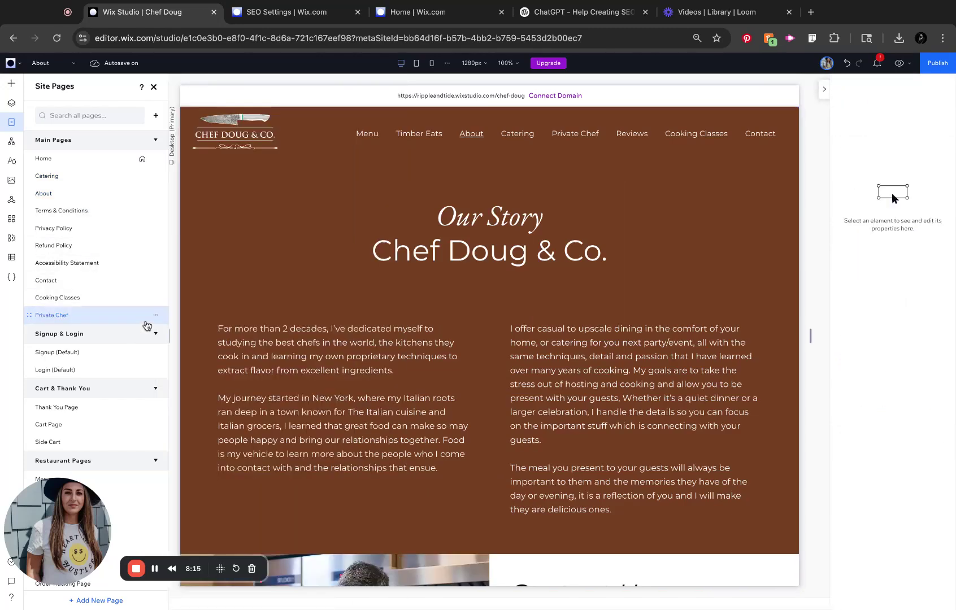
left_click(158, 316)
left_click(198, 341)
double_click(251, 344)
type("private-chef")
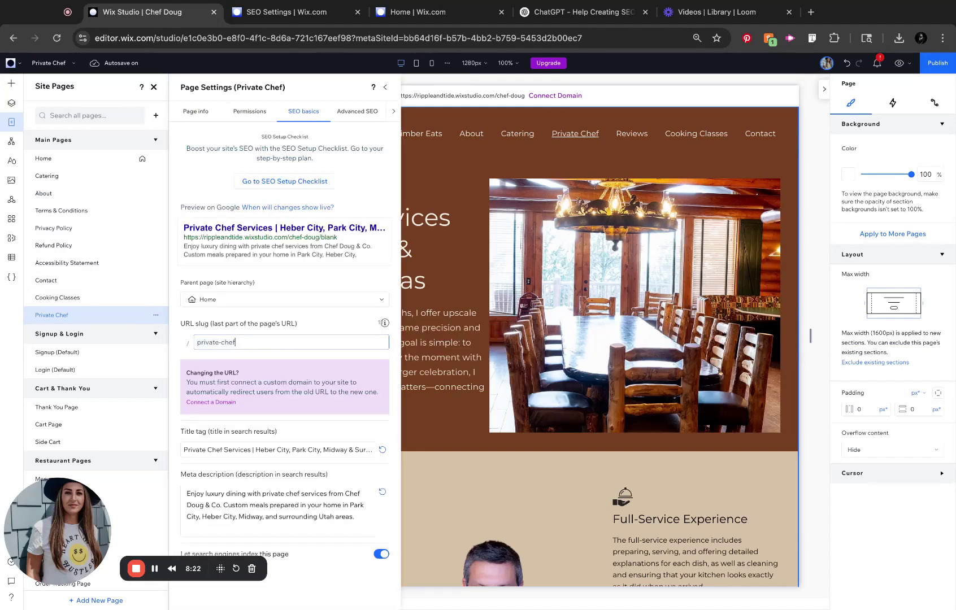
left_click(307, 329)
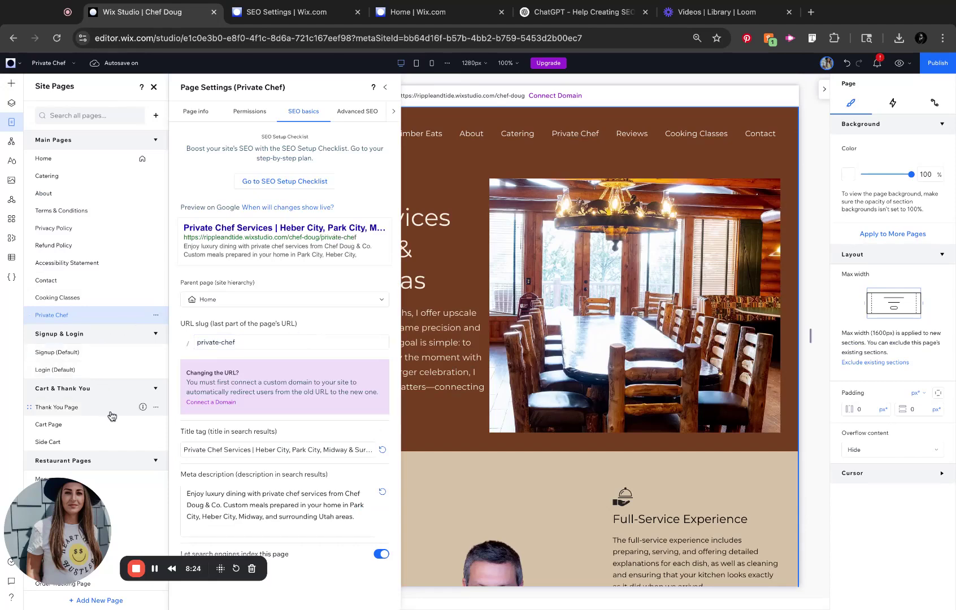
Change the Timber Eats restaurant page's URL slug to "timber-eats" in its SEO settings.
scroll(112, 415, "down", 2)
scroll(112, 413, "down", 1)
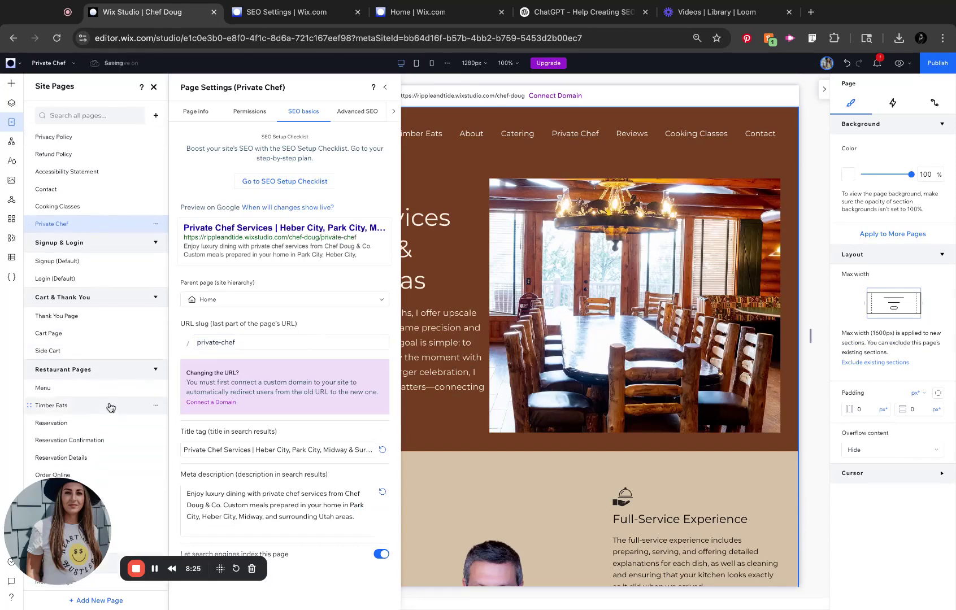
left_click(155, 405)
left_click(204, 440)
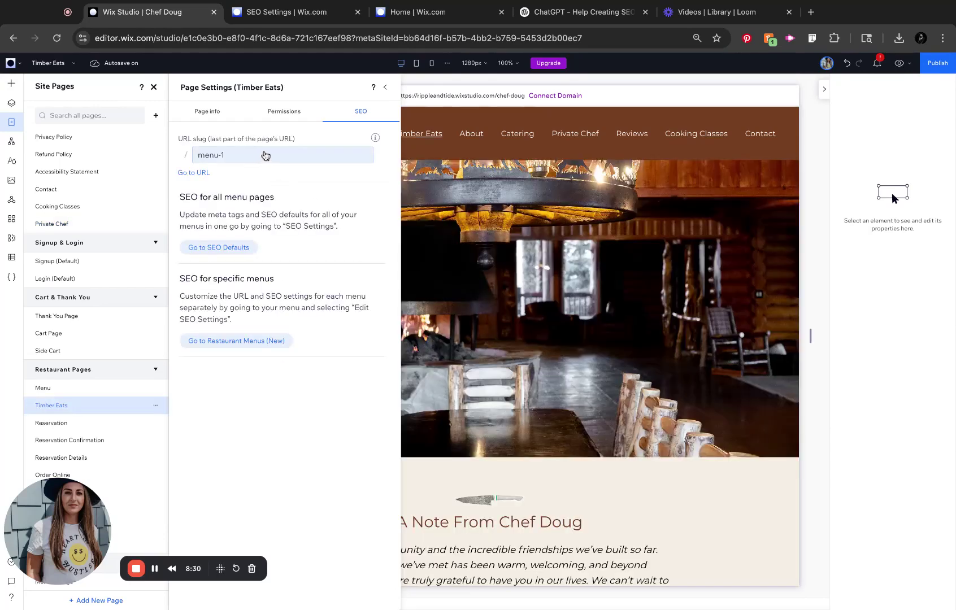
left_click(266, 155)
type("timber-eats")
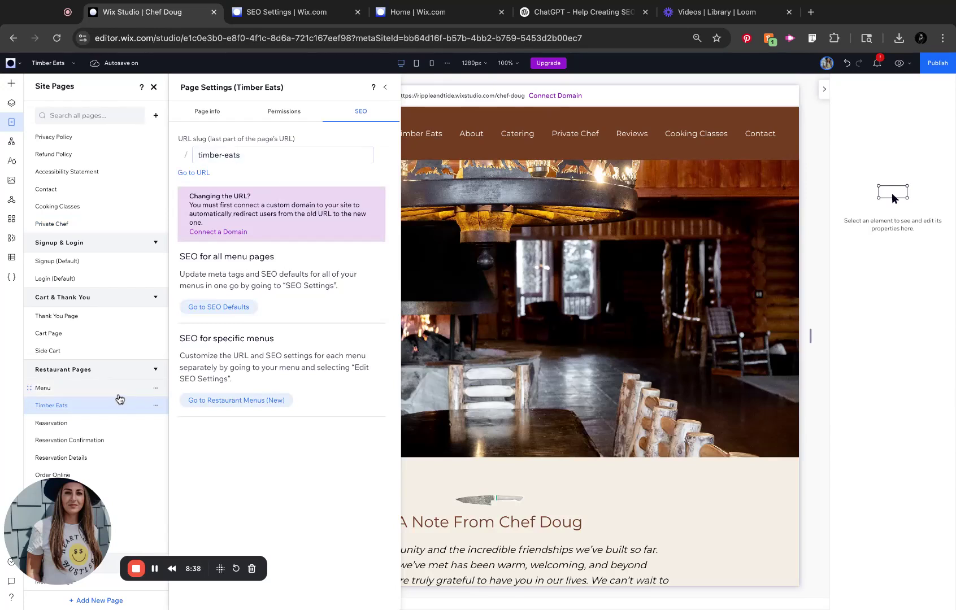
Reopen the Catering page's SEO basics to view its search preview and metadata.
scroll(89, 305, "up", 3)
scroll(115, 204, "up", 1)
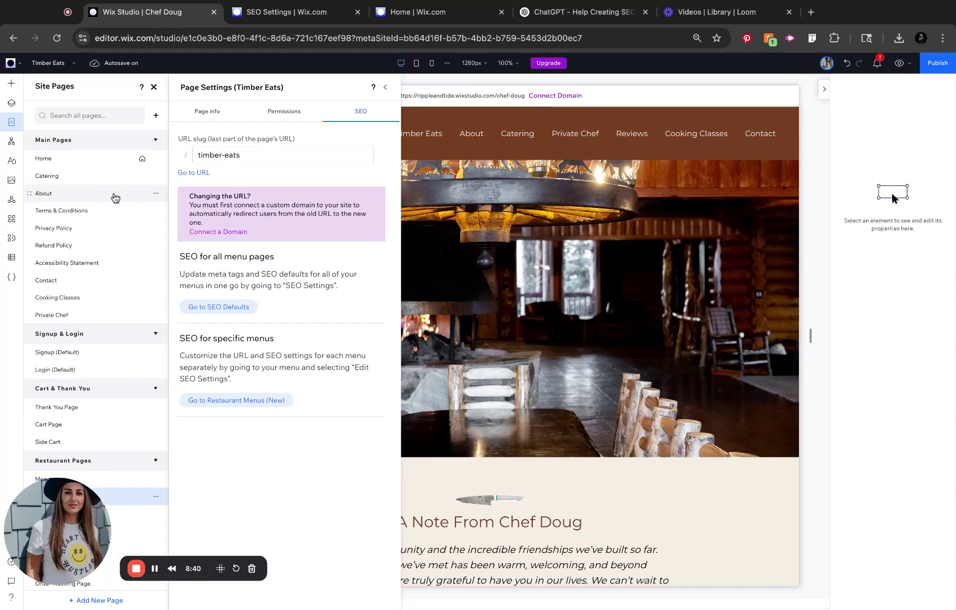
left_click(156, 176)
left_click(193, 206)
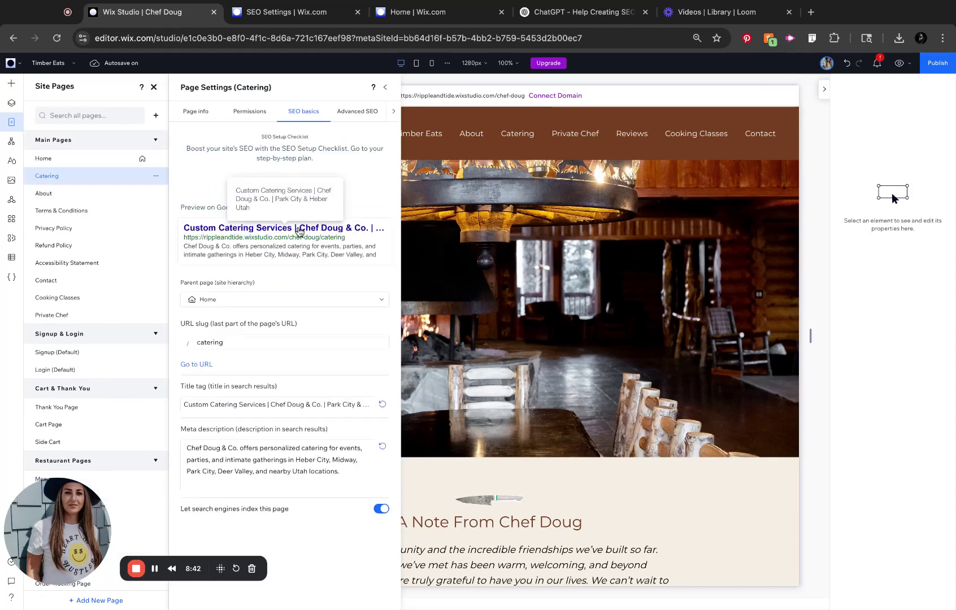